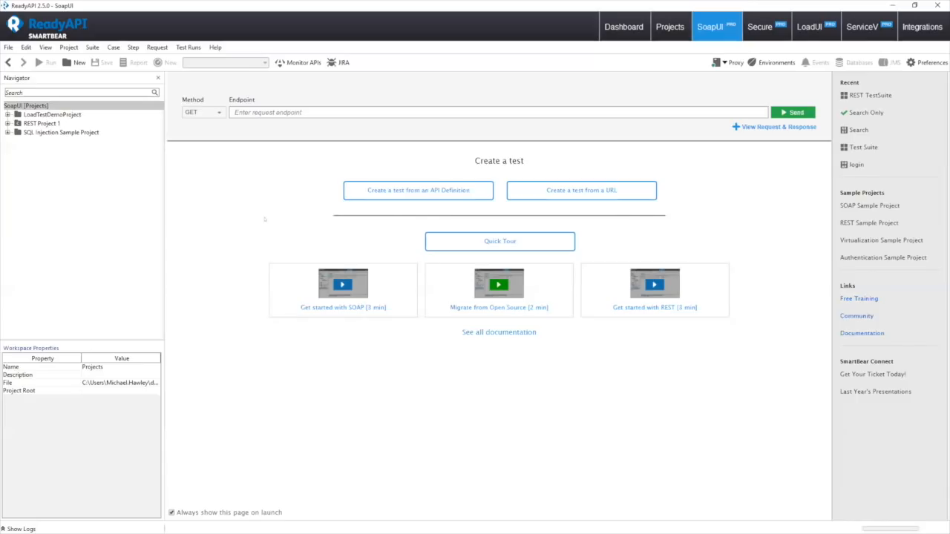
pyautogui.click(337, 112)
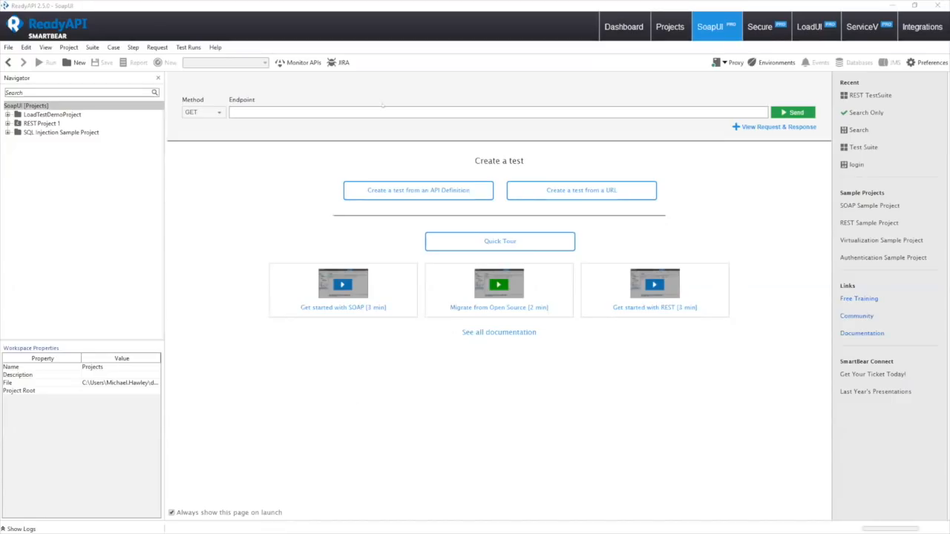
pyautogui.hotkey('ctrl', 'v')
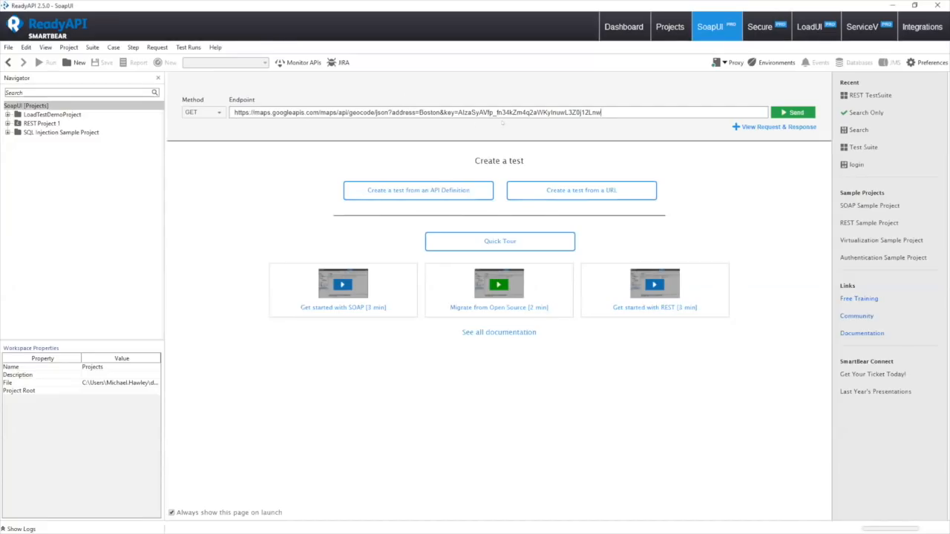
pyautogui.click(791, 113)
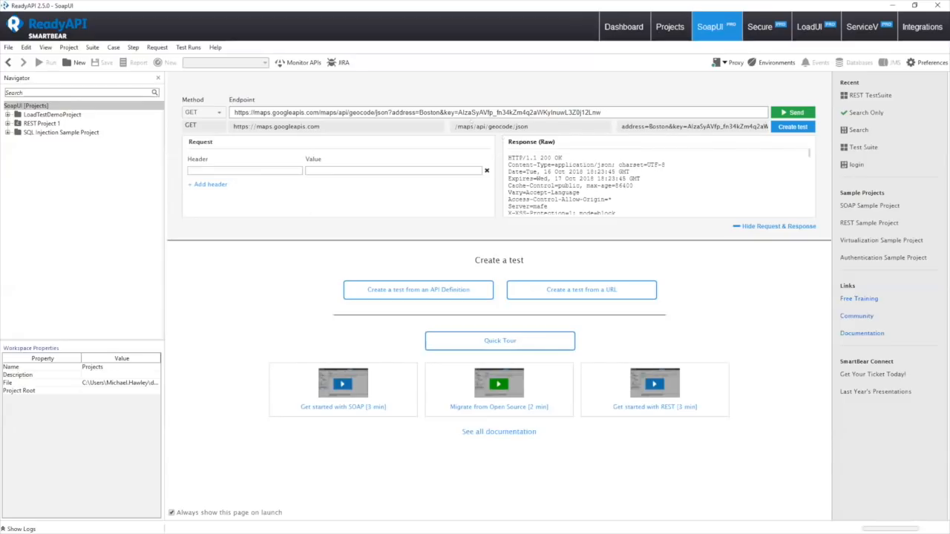
pyautogui.moveTo(809, 153); pyautogui.dragTo(809, 153)
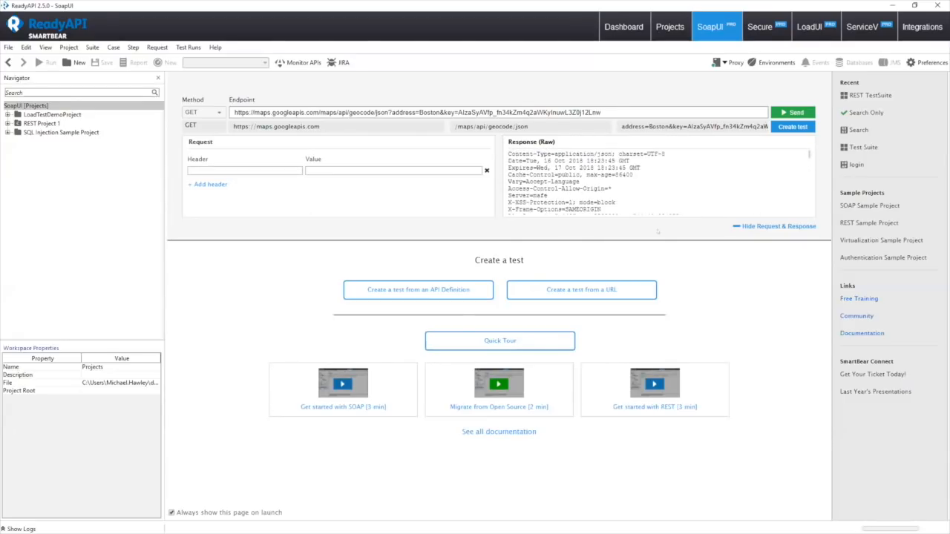
pyautogui.scroll(-5, 675, 195)
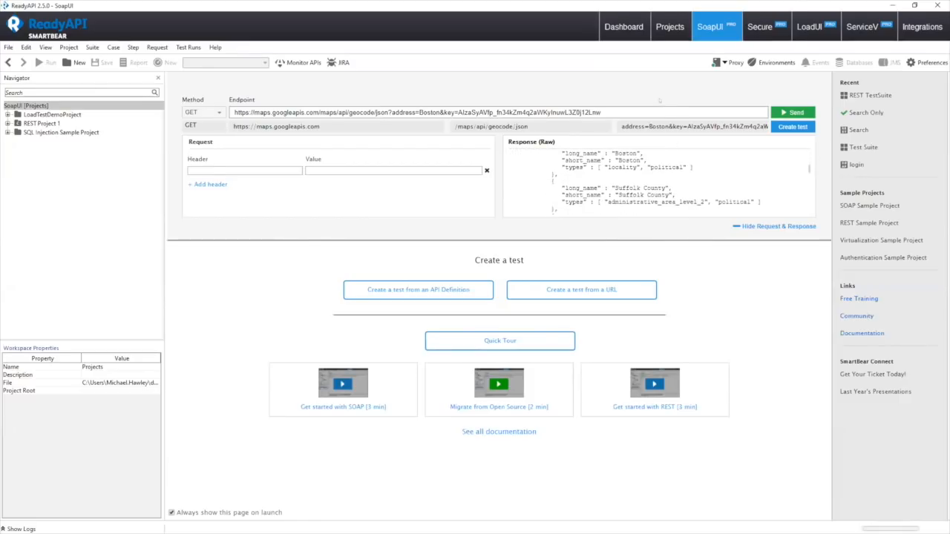
# Create a functional test from the request in a new project, with assertions for HTTP status 200 and a 200 ms maximum response time
pyautogui.click(791, 127)
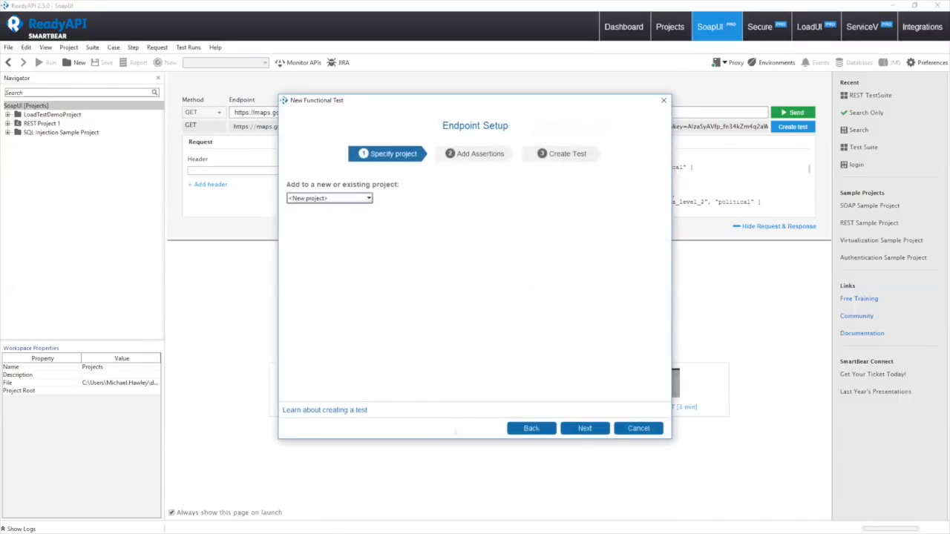
pyautogui.click(585, 428)
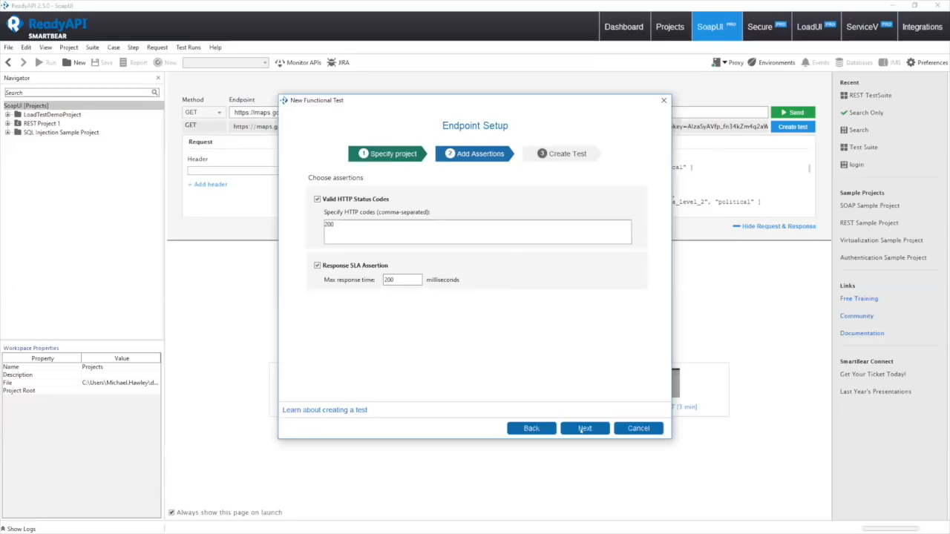
pyautogui.click(585, 428)
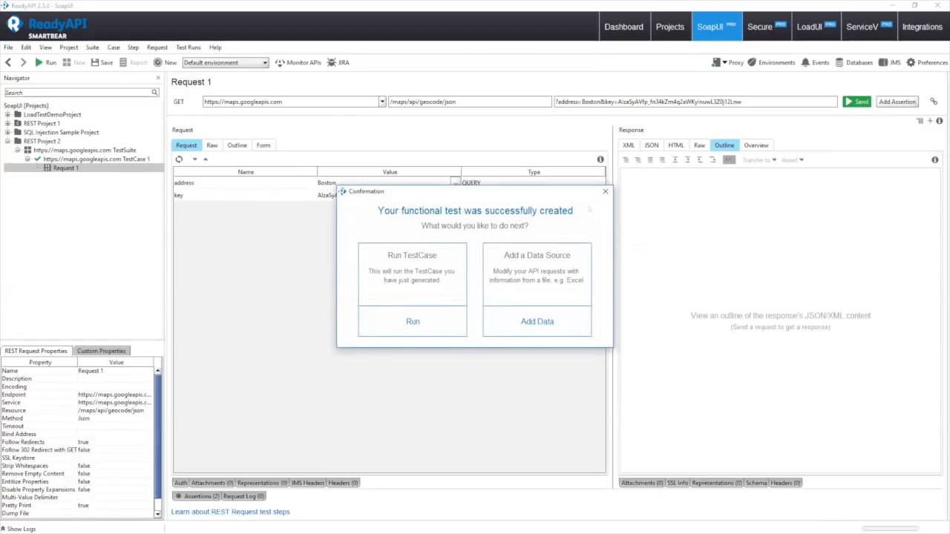
# Run the generated test case and look through the raw response of Request 1
pyautogui.click(438, 332)
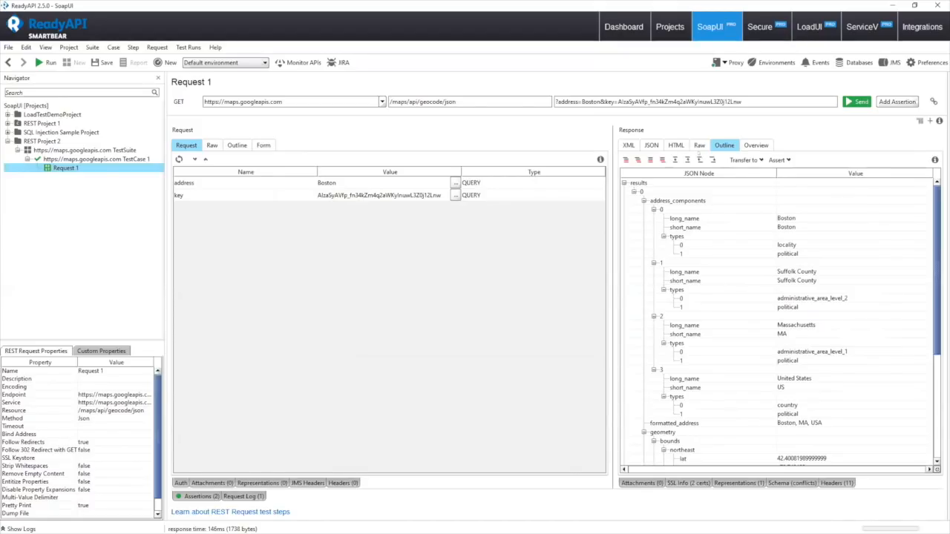
pyautogui.click(699, 145)
pyautogui.scroll(-4, 723, 344)
pyautogui.scroll(4, 722, 344)
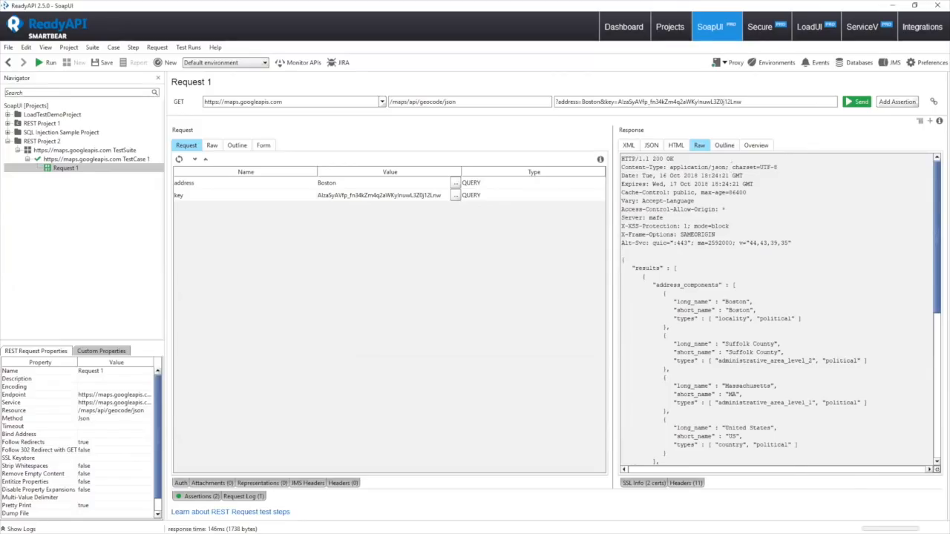
# Add an existence assertion for the formatted_address node from the response outline, and check the request's assertion list
pyautogui.click(724, 145)
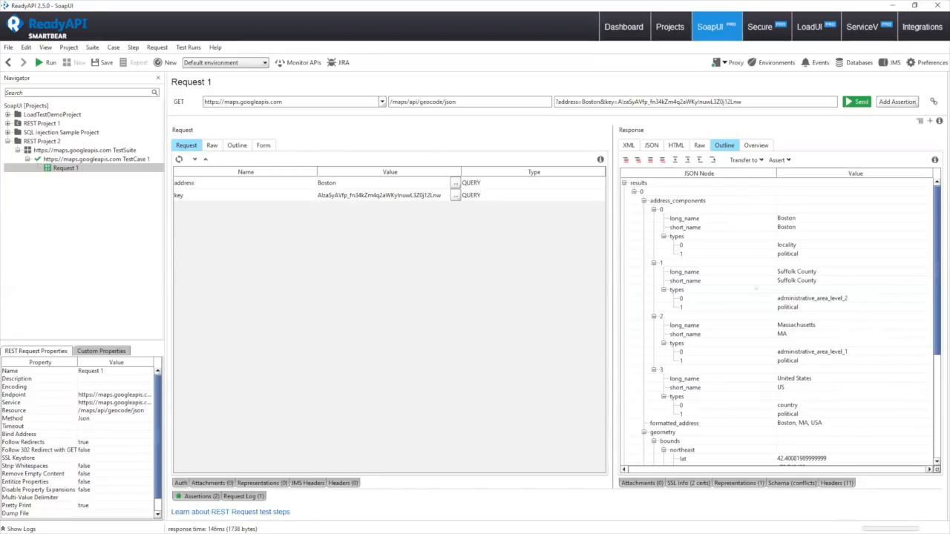
pyautogui.scroll(-1, 749, 378)
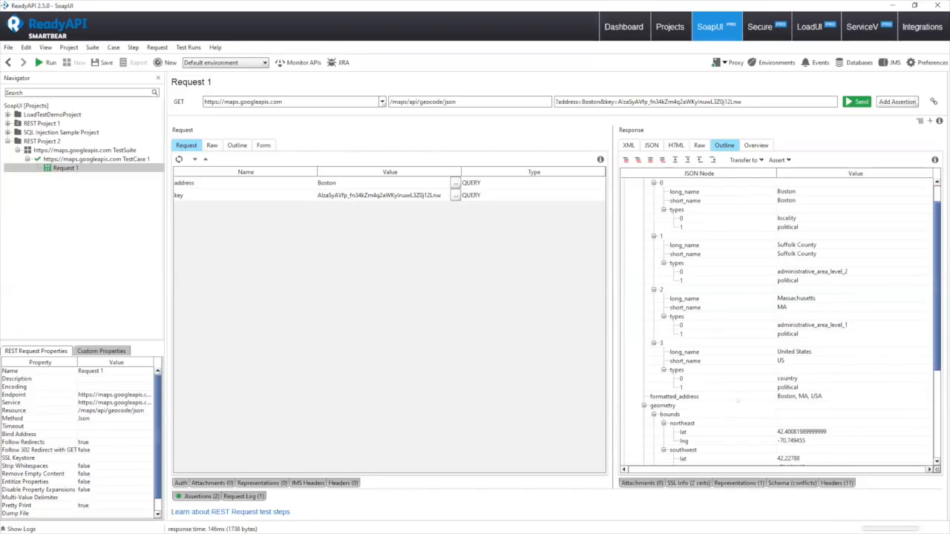
pyautogui.click(700, 398)
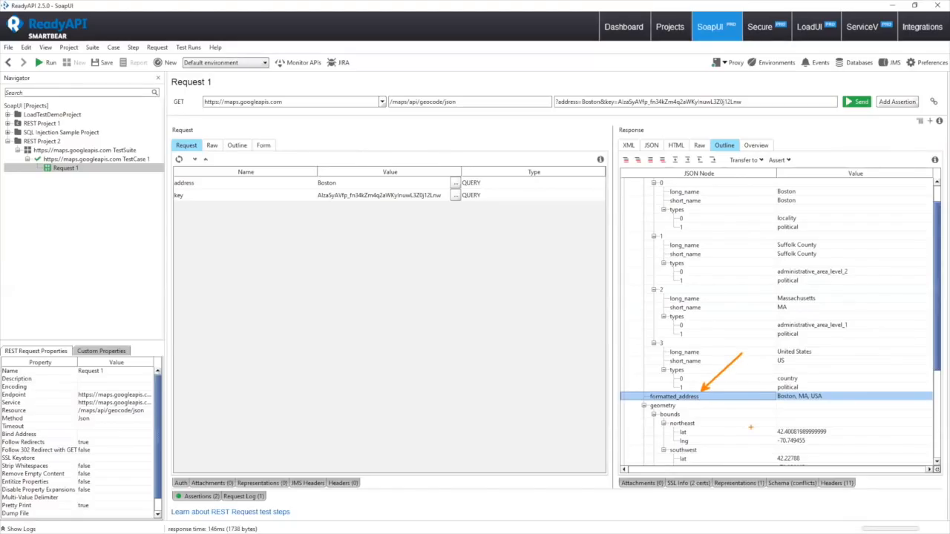
pyautogui.rightClick(699, 398)
pyautogui.moveTo(724, 414)
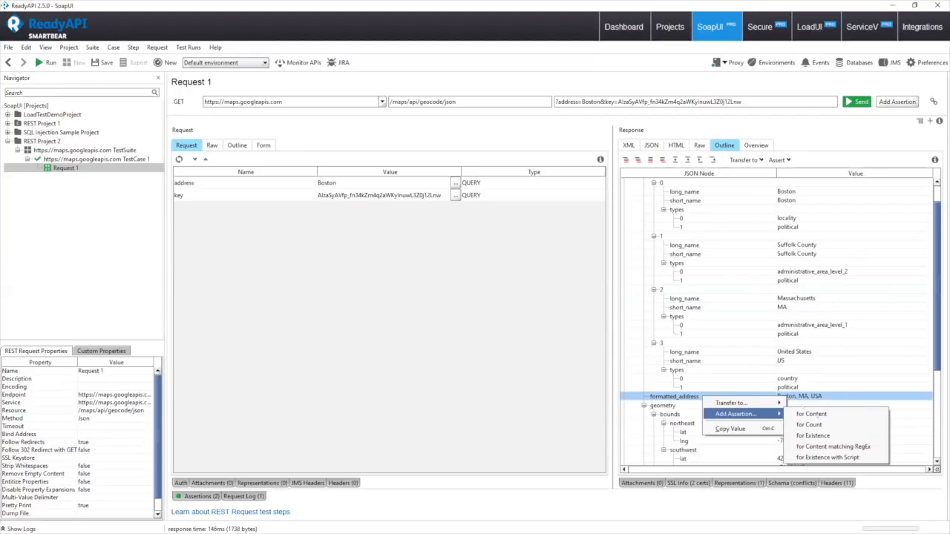
pyautogui.click(813, 435)
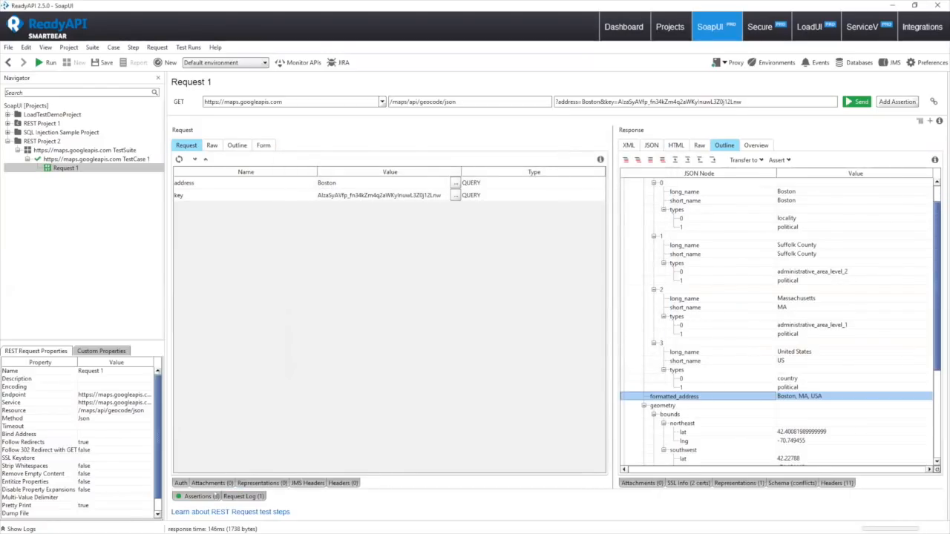
pyautogui.click(215, 496)
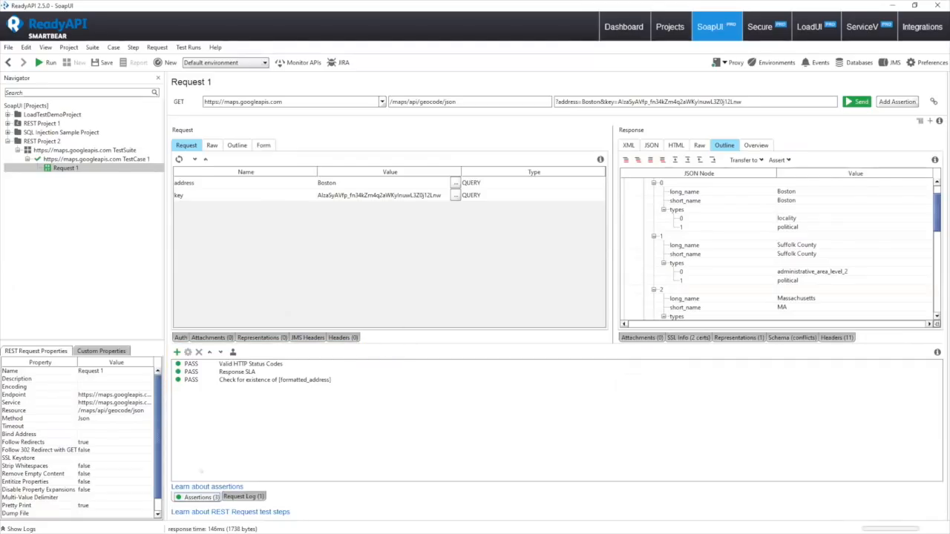
pyautogui.click(200, 496)
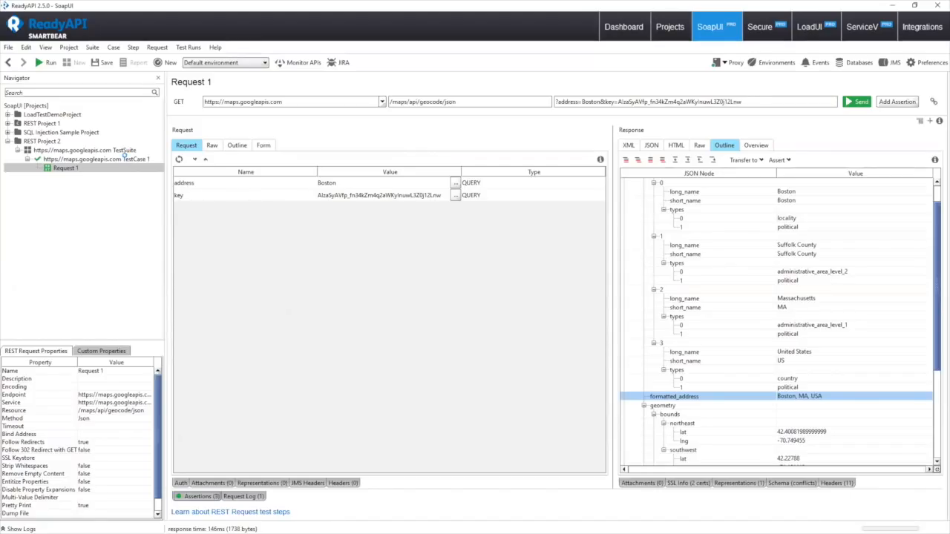
# Add a DataSource step with the default name to the maps.googleapis.com TestCase 1
pyautogui.click(127, 158)
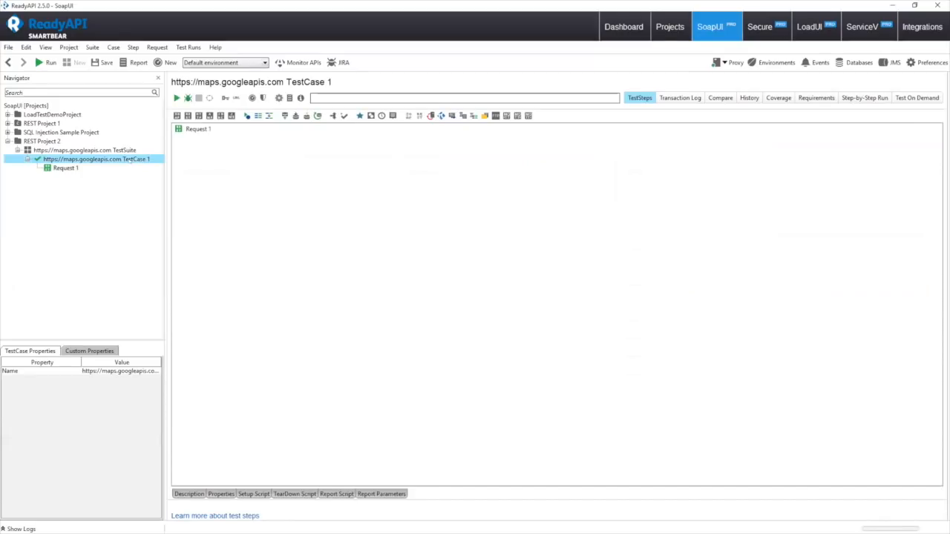
pyautogui.rightClick(127, 159)
pyautogui.moveTo(233, 204)
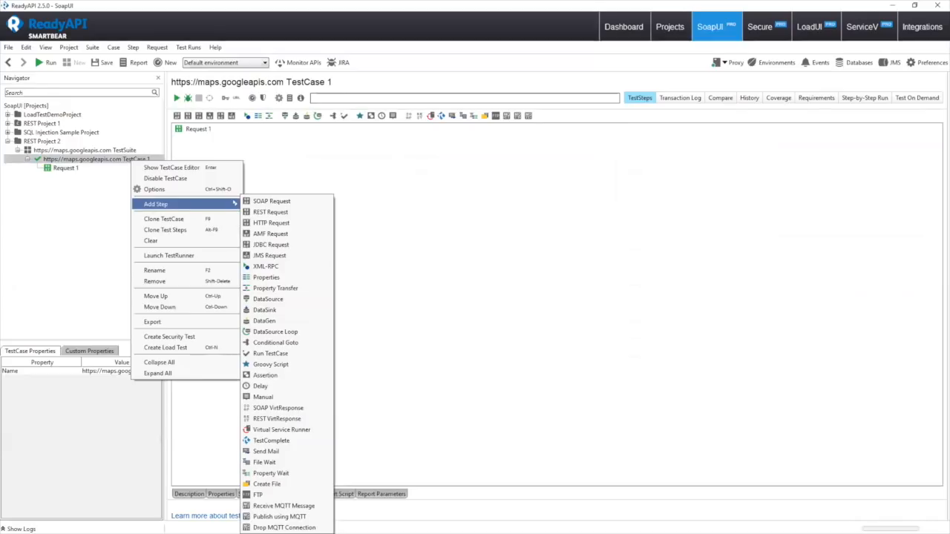
pyautogui.click(288, 301)
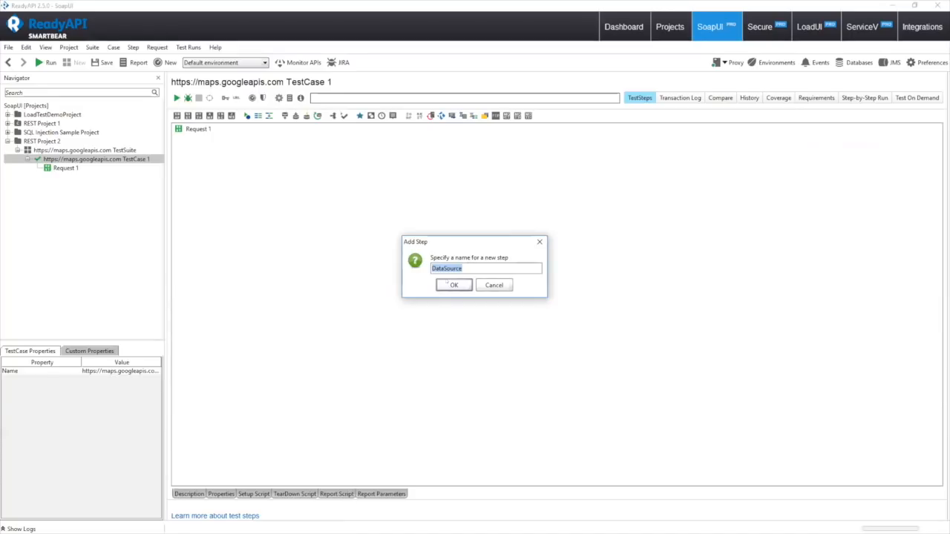
pyautogui.click(449, 285)
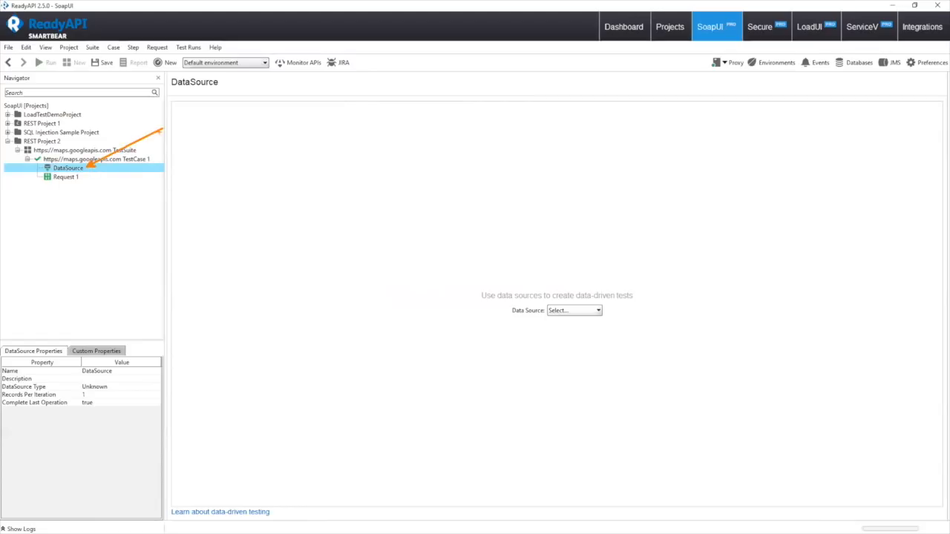
# Set the data source type to Data Connection and create a new JDBC connection named postgres
pyautogui.click(583, 310)
pyautogui.click(587, 331)
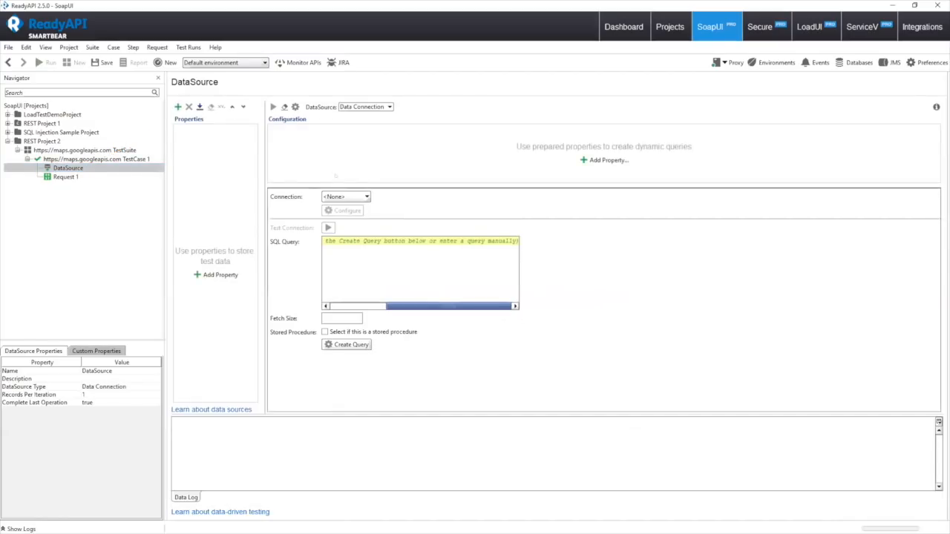
pyautogui.click(345, 196)
pyautogui.click(342, 206)
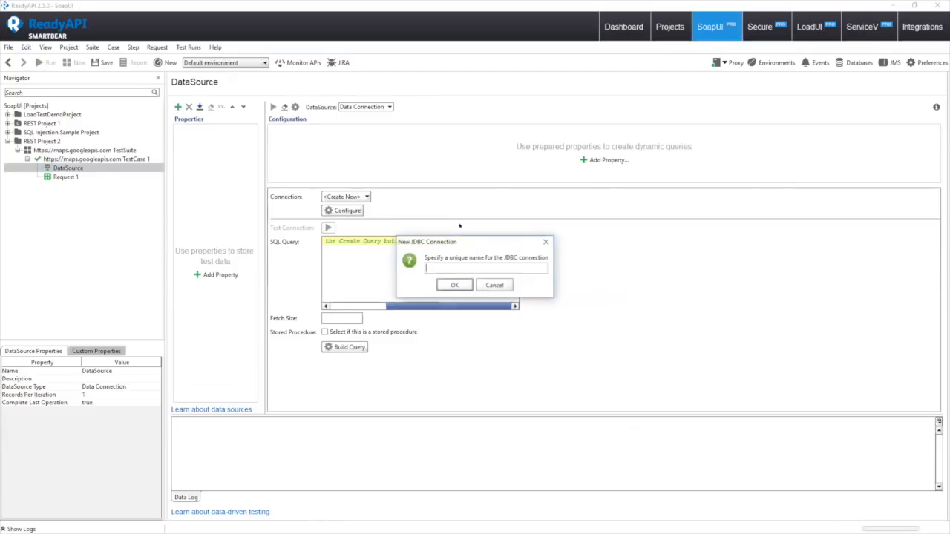
pyautogui.write('postgres')
pyautogui.press('Return')
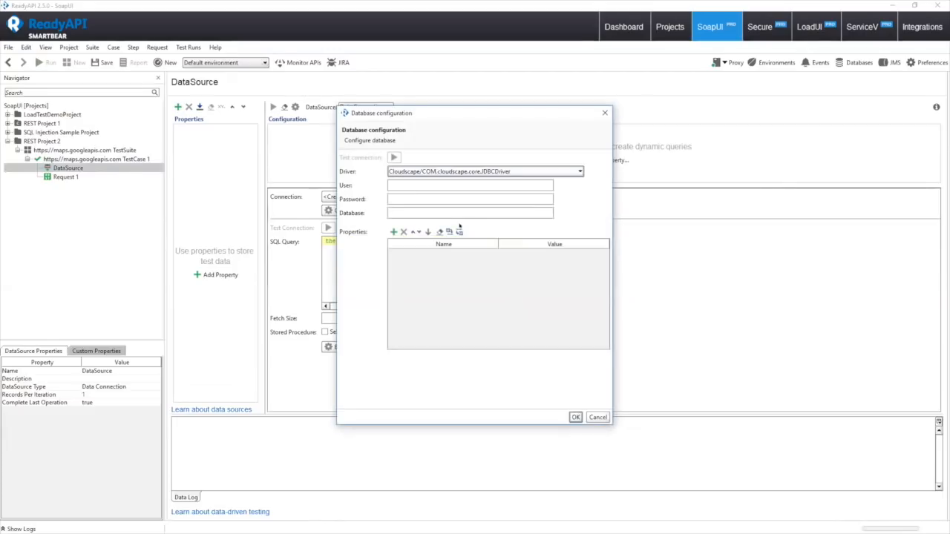
# Configure the connection with the PostgreSQL/org.postgresql.Driver driver, user postgres and the database password, keeping the default host, port and database
pyautogui.click(484, 172)
pyautogui.scroll(-1, 484, 217)
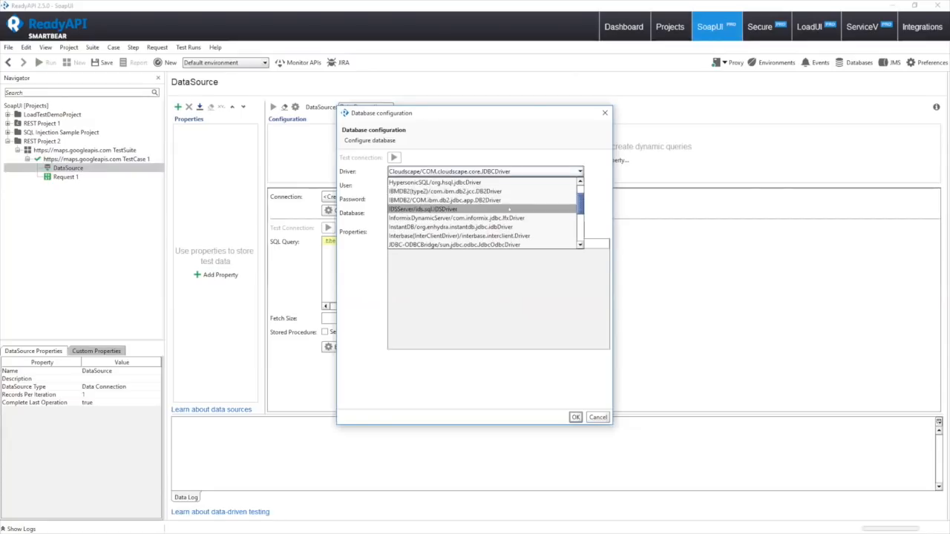
pyautogui.scroll(-4, 531, 234)
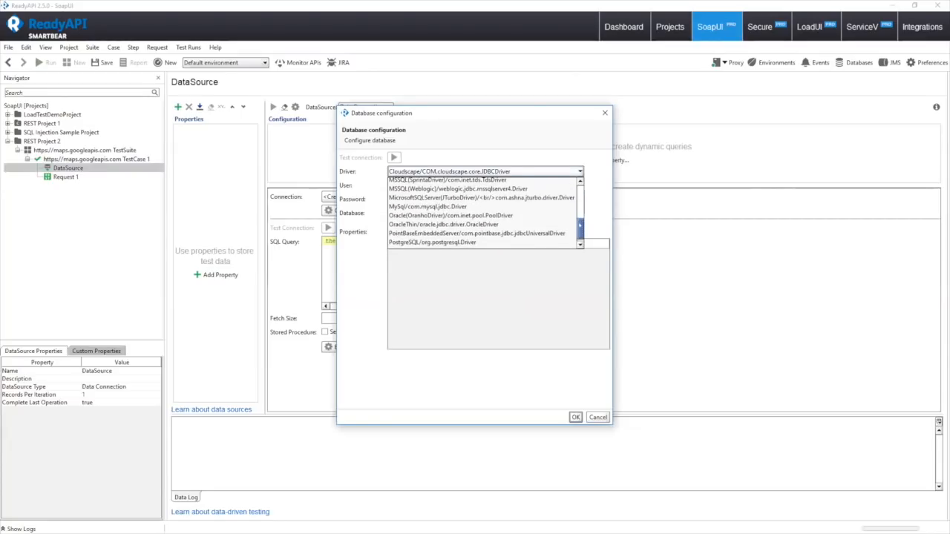
pyautogui.click(531, 235)
pyautogui.click(424, 210)
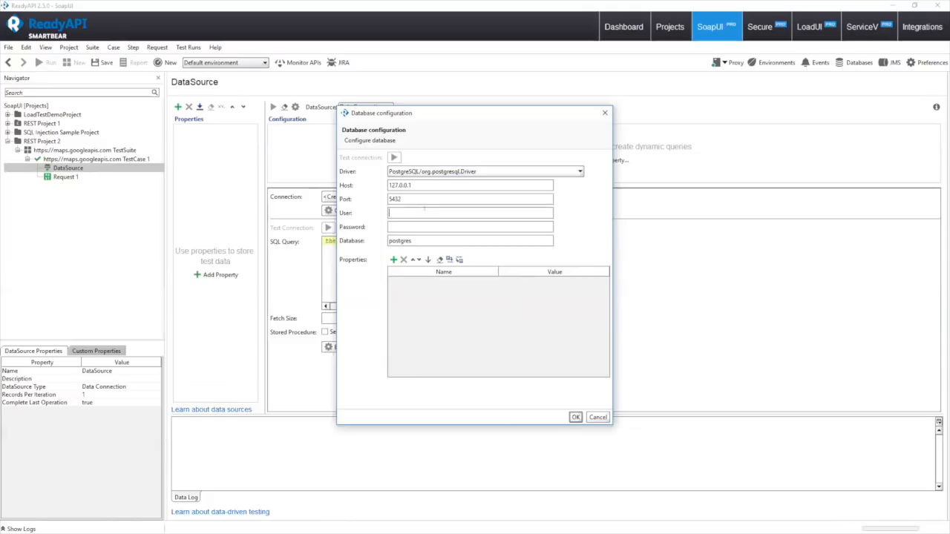
pyautogui.write('postghres')
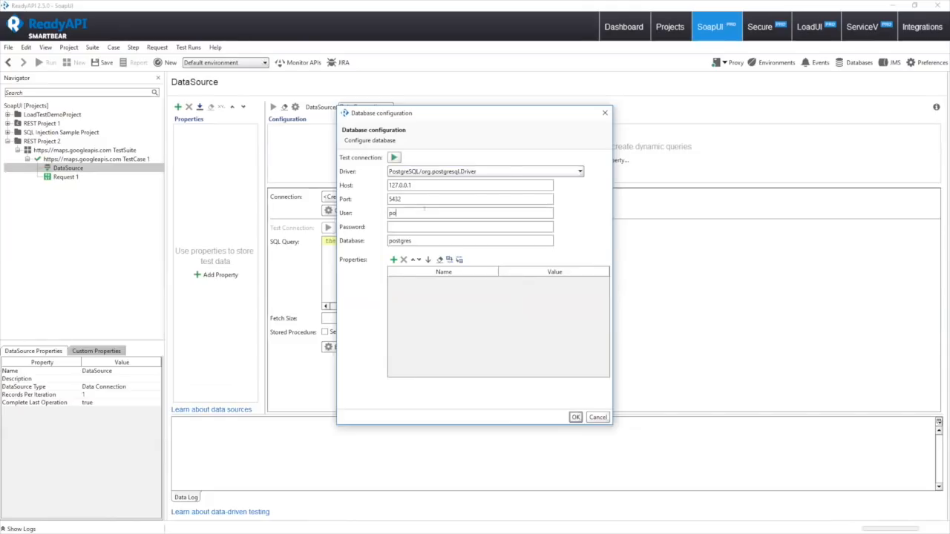
pyautogui.press('BackSpace')
pyautogui.press('BackSpace')
pyautogui.press('BackSpace')
pyautogui.press('BackSpace')
pyautogui.write('res')
pyautogui.press('Tab')
pyautogui.write('••••••••••')
pyautogui.press('Return')
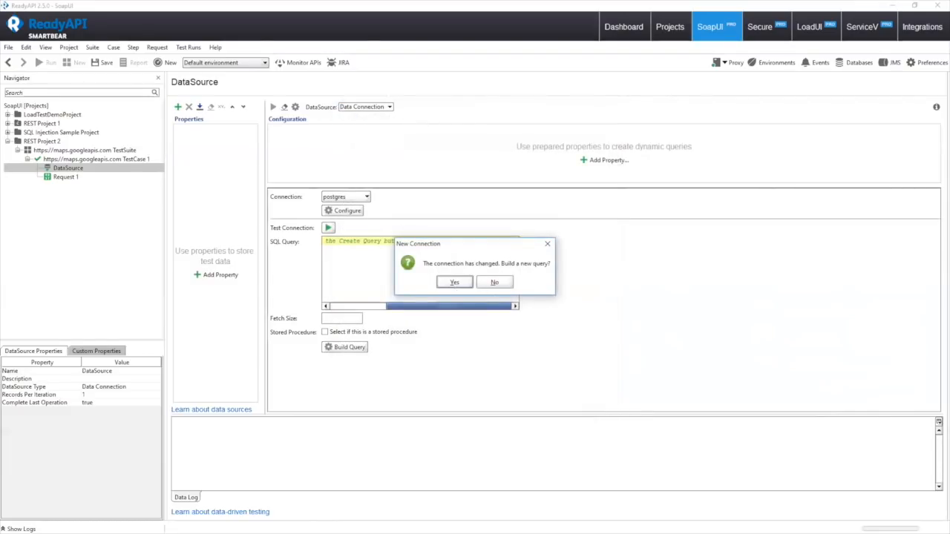
# Build a query selecting city and state from the locations table, and test the data source with a maximum of 10 rows
pyautogui.press('Return')
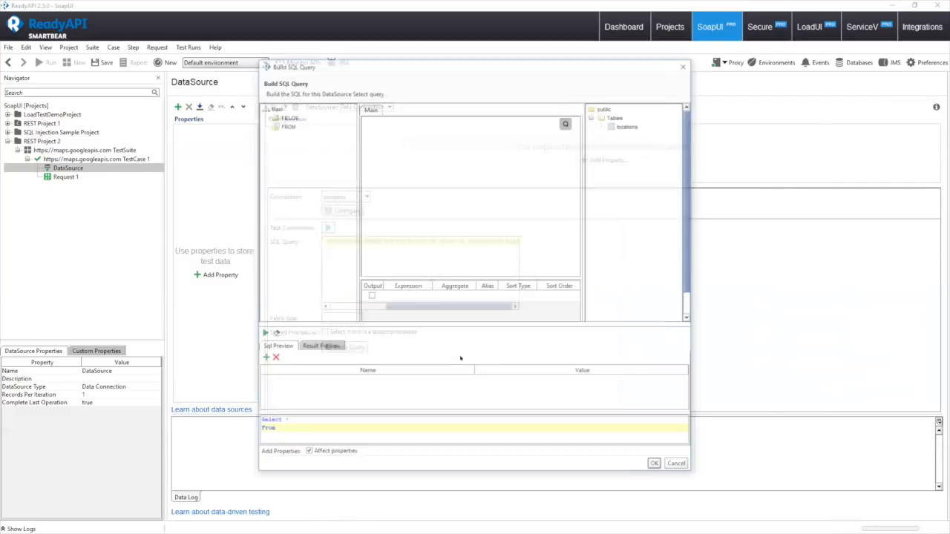
pyautogui.doubleClick(627, 126)
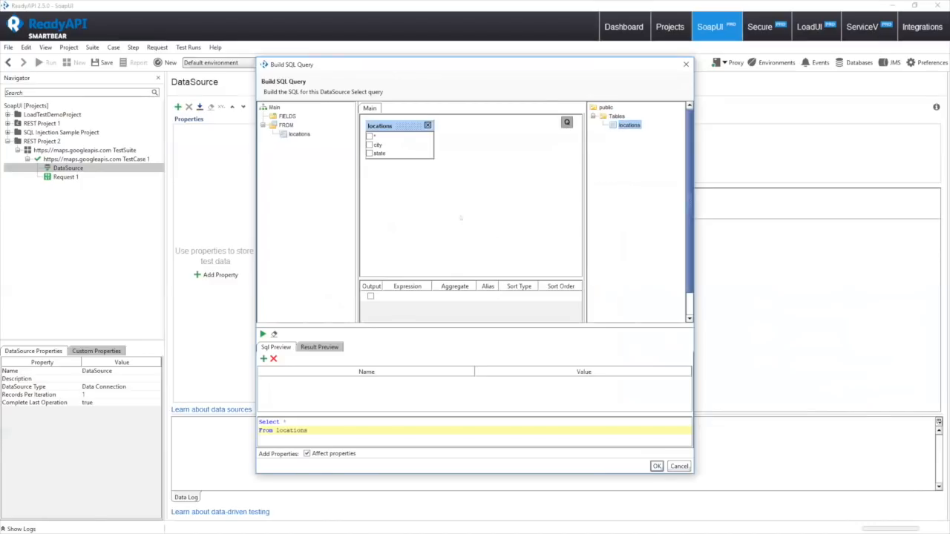
pyautogui.click(369, 144)
pyautogui.click(370, 153)
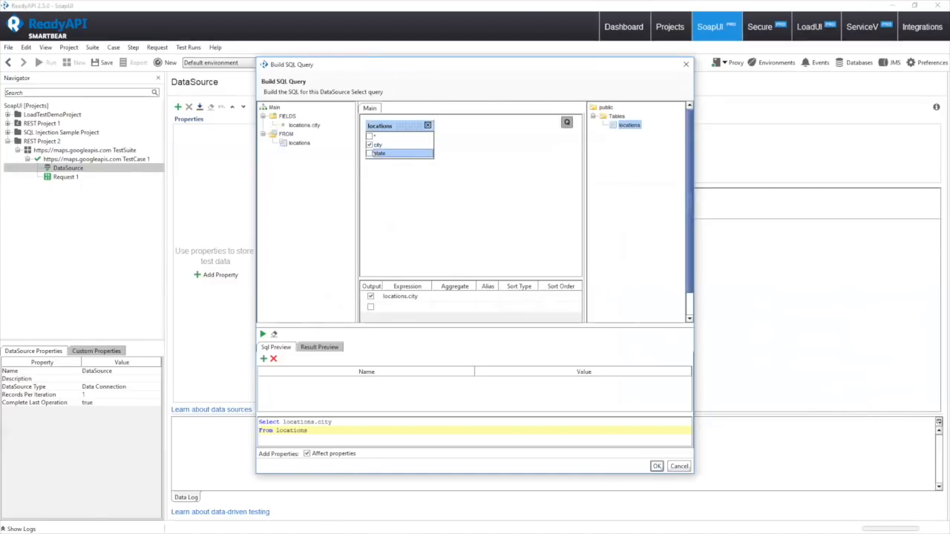
pyautogui.click(656, 466)
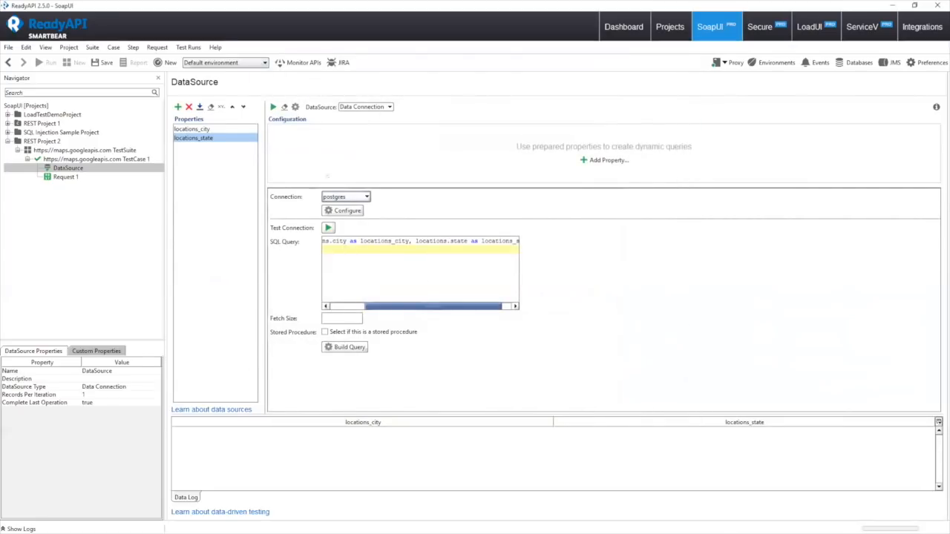
pyautogui.click(273, 107)
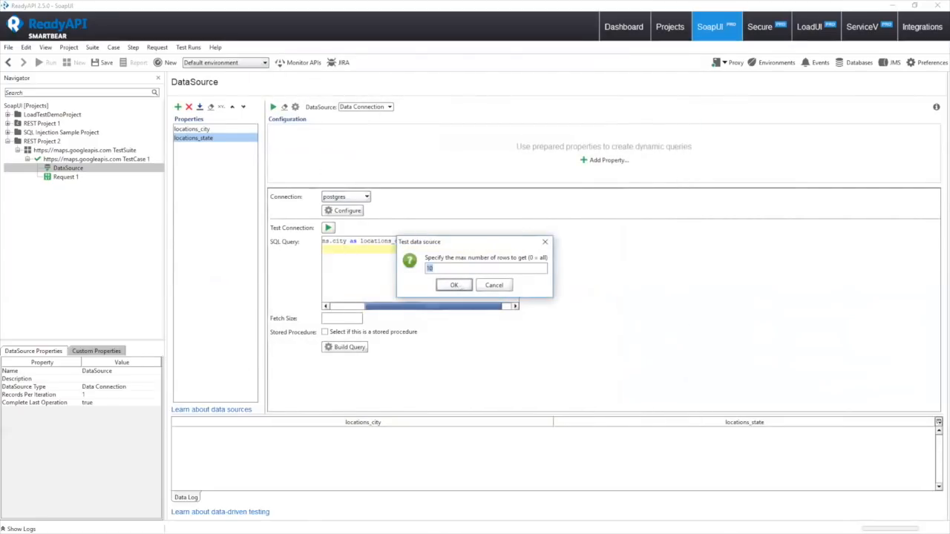
pyautogui.press('Return')
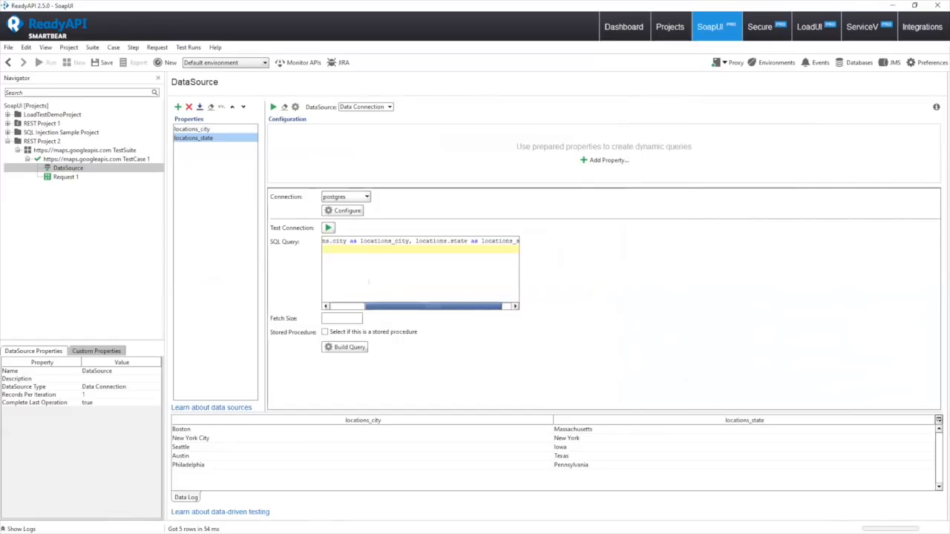
# Review the data source's SQL query and open Request 1 of the maps.googleapis.com TestCase 1
pyautogui.moveTo(397, 306); pyautogui.dragTo(362, 306)
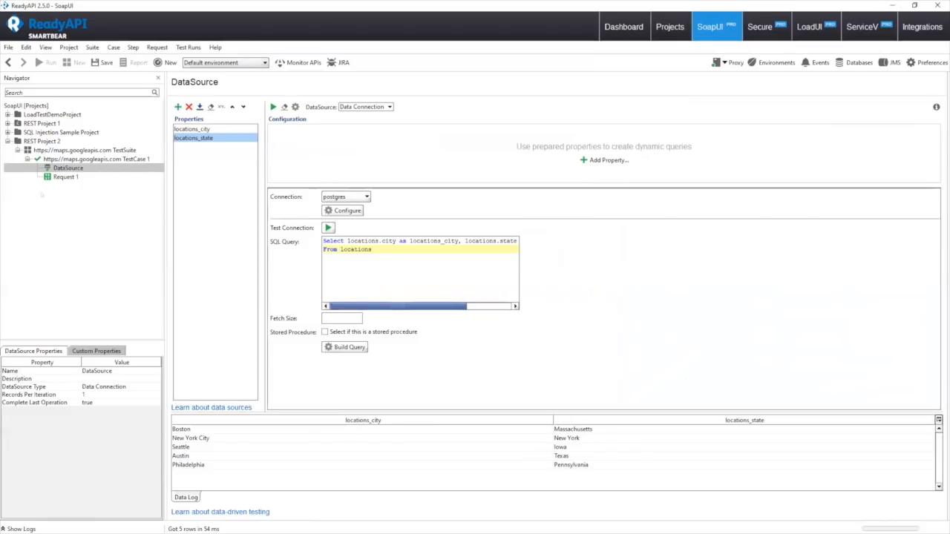
pyautogui.click(64, 177)
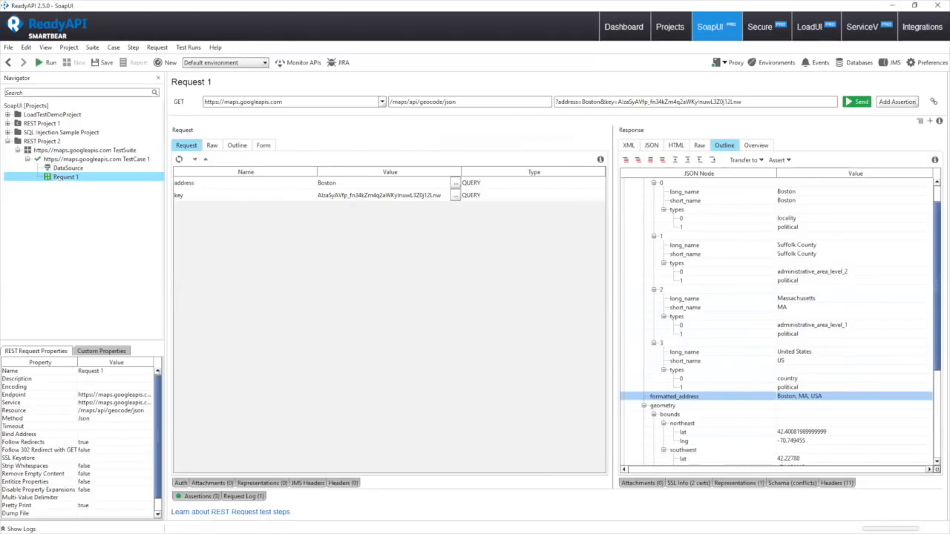
pyautogui.click(337, 185)
pyautogui.click(337, 185)
pyautogui.press('BackSpace')
pyautogui.rightClick(345, 186)
pyautogui.click(250, 257)
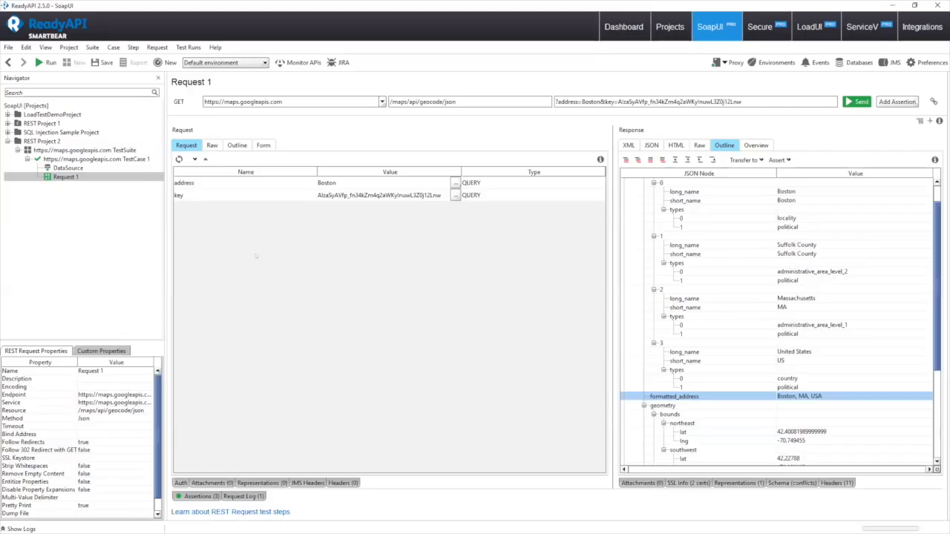
# Set the value of Request 1's address parameter to the locations_city property of the DataSource step
pyautogui.click(371, 181)
pyautogui.rightClick(374, 183)
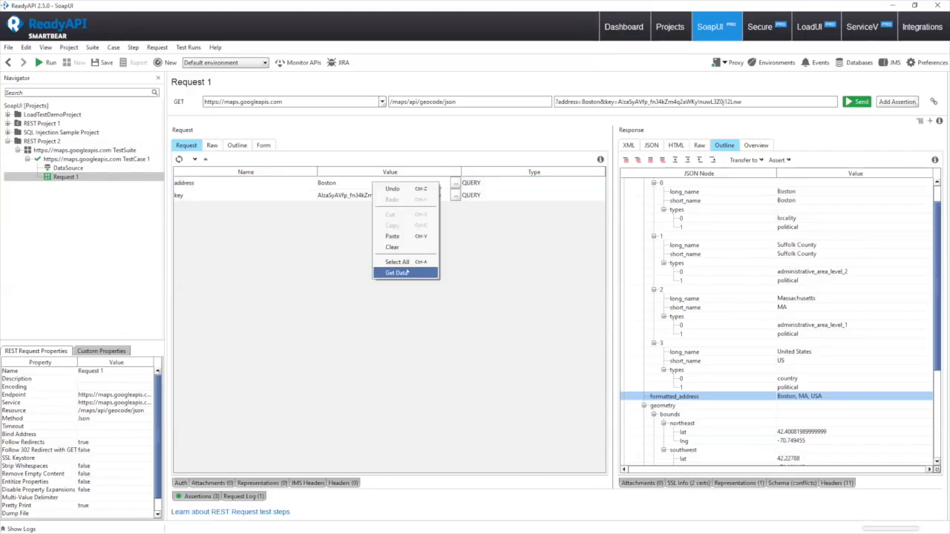
pyautogui.click(406, 272)
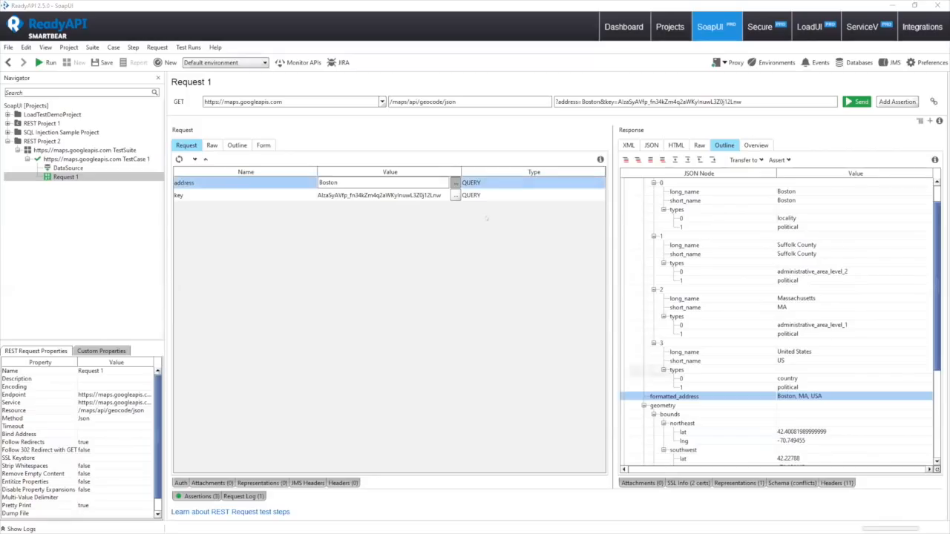
pyautogui.click(504, 232)
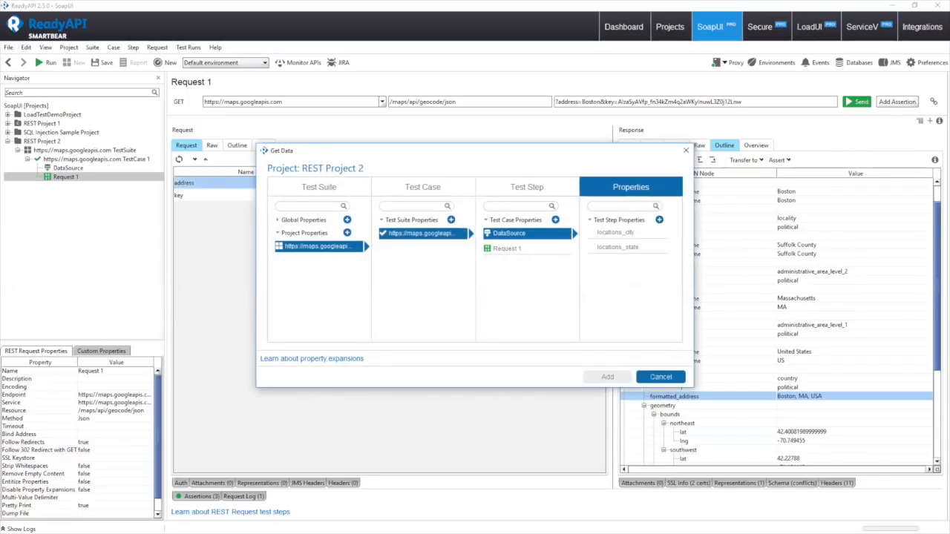
pyautogui.click(604, 232)
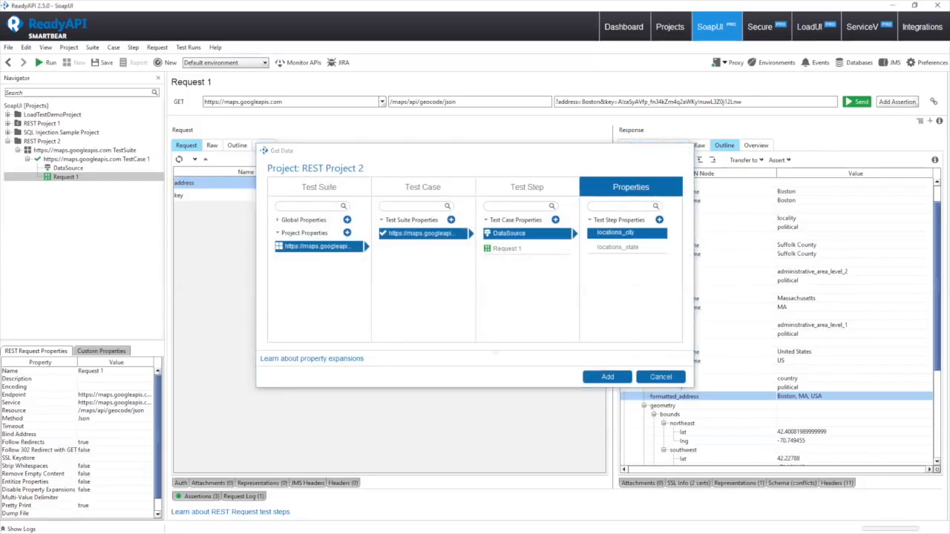
pyautogui.click(606, 377)
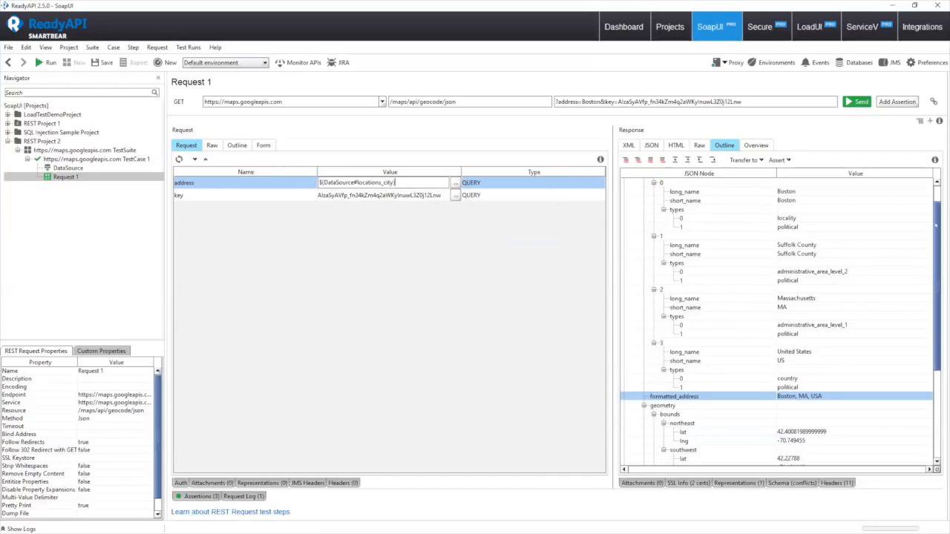
# Add a content assertion on the long_name node of address component 2 (Massachusetts) in the response
pyautogui.scroll(1, 937, 224)
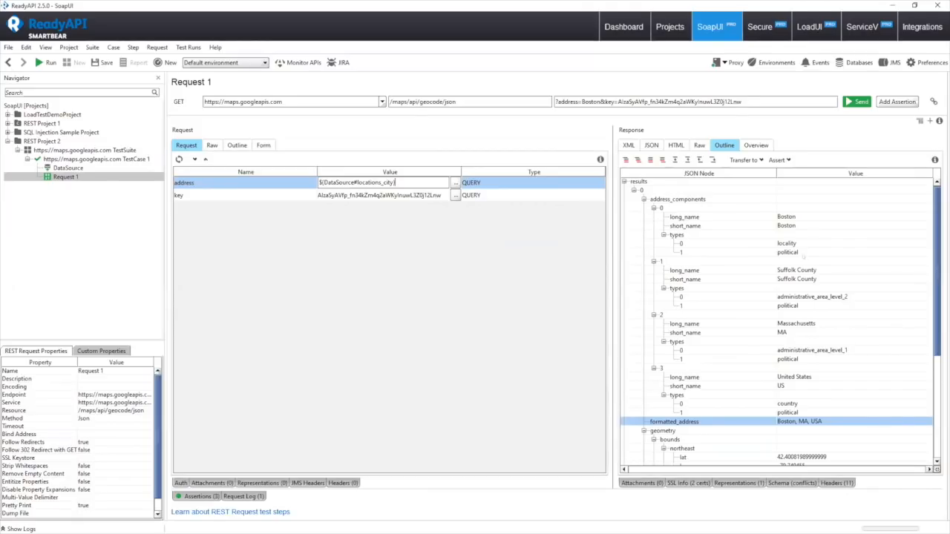
pyautogui.click(782, 323)
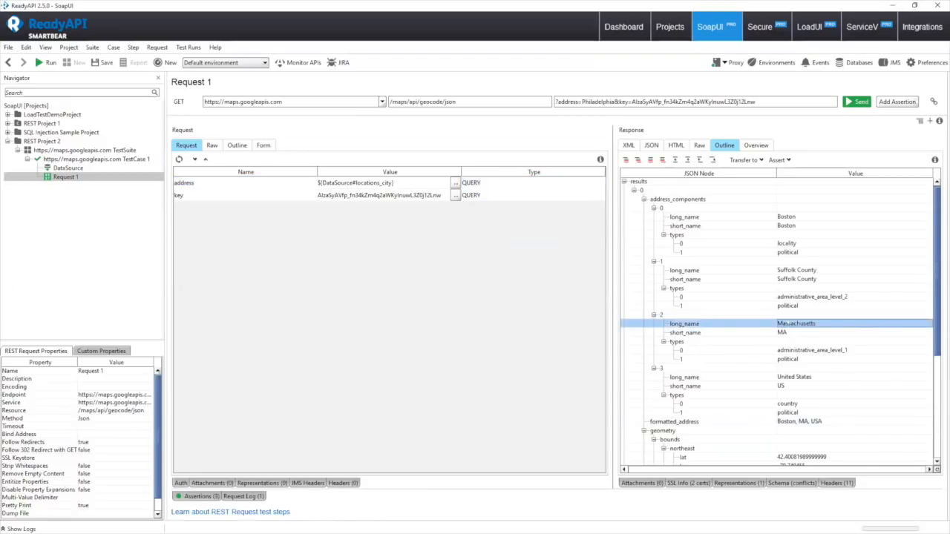
pyautogui.rightClick(783, 324)
pyautogui.moveTo(802, 341)
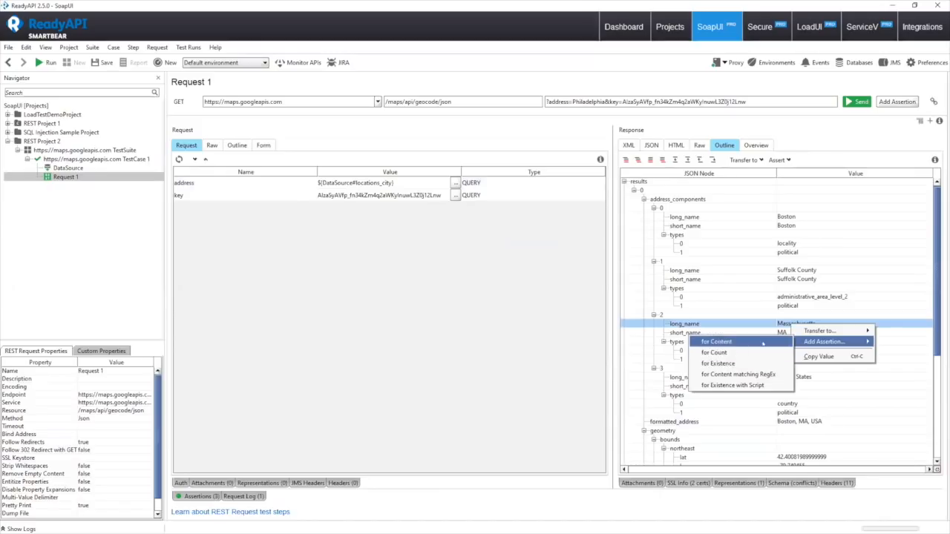
pyautogui.click(716, 341)
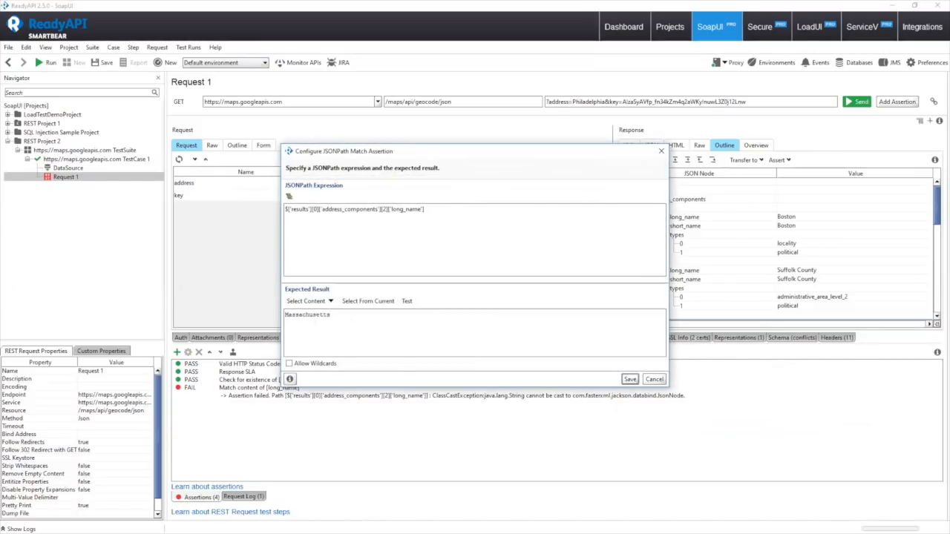
# Replace the assertion's expected result with the DataSource step's locations_state property and save the assertion
pyautogui.moveTo(331, 316); pyautogui.dragTo(285, 315)
pyautogui.press('Delete')
pyautogui.rightClick(320, 335)
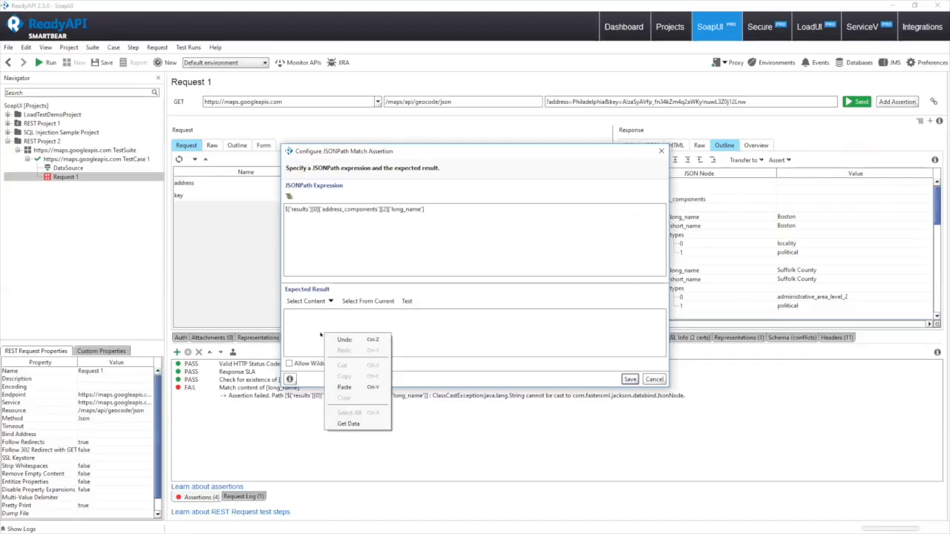
pyautogui.click(349, 423)
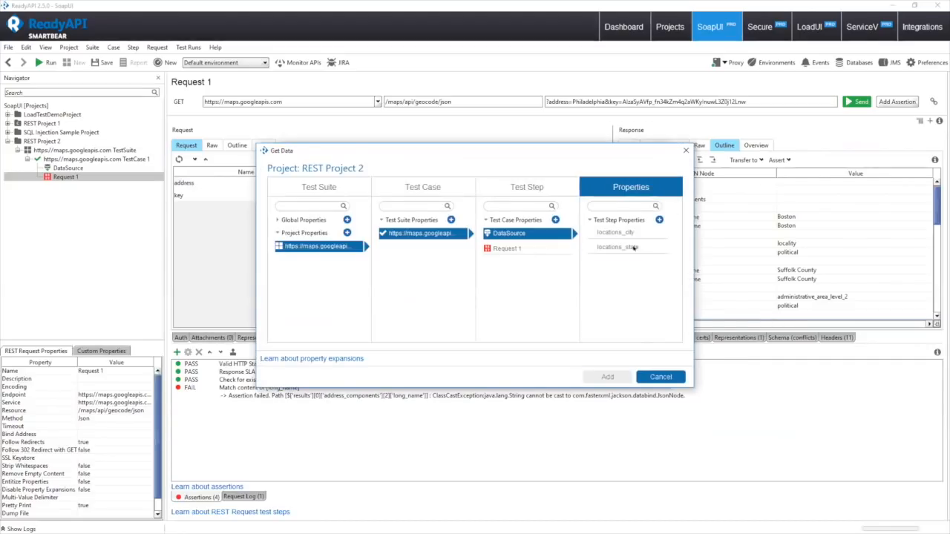
pyautogui.click(634, 248)
pyautogui.click(607, 377)
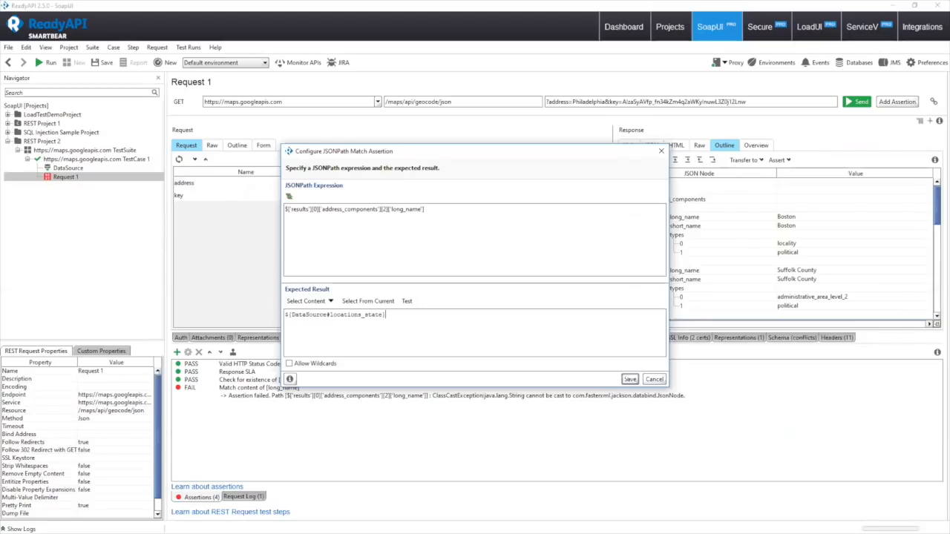
pyautogui.click(628, 378)
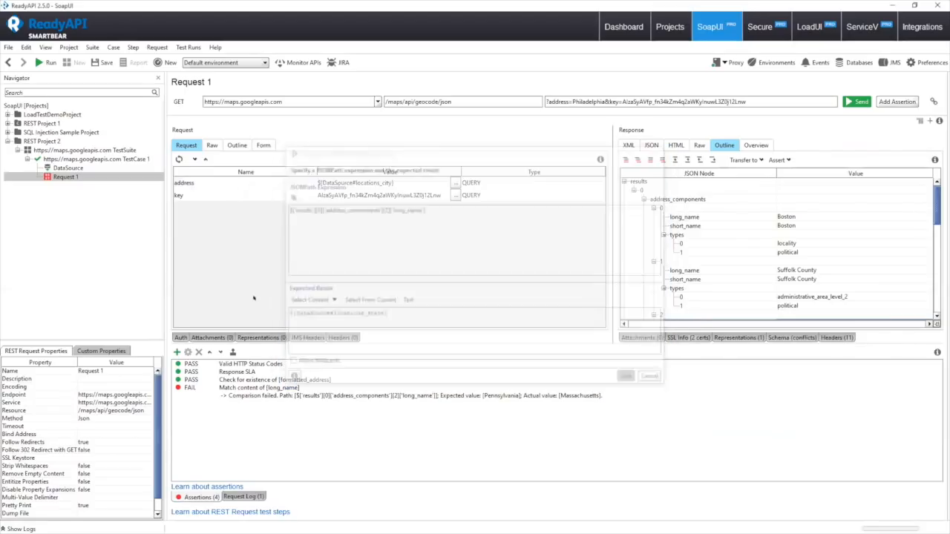
# Add a DataSource Loop step with the default name to the maps.googleapis.com TestCase 1
pyautogui.rightClick(84, 159)
pyautogui.moveTo(112, 202)
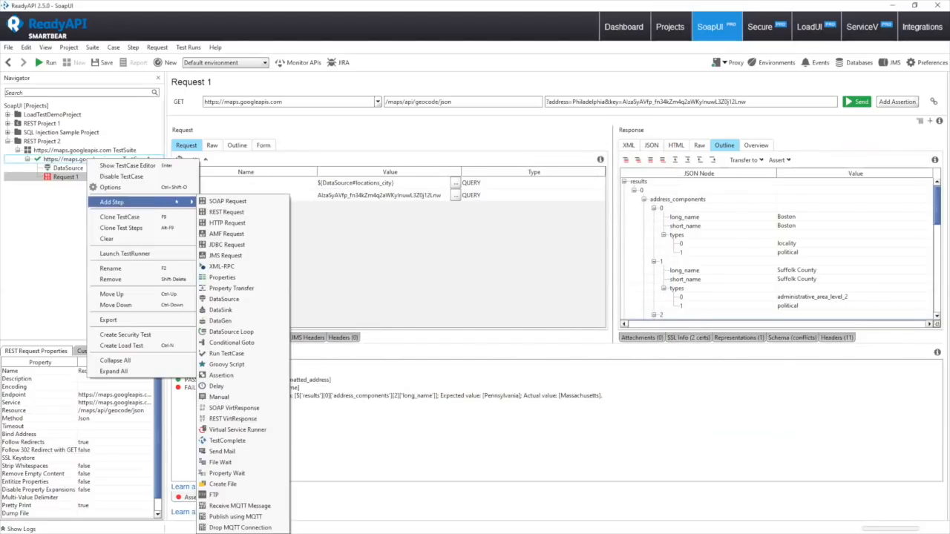
pyautogui.click(230, 331)
pyautogui.press('Return')
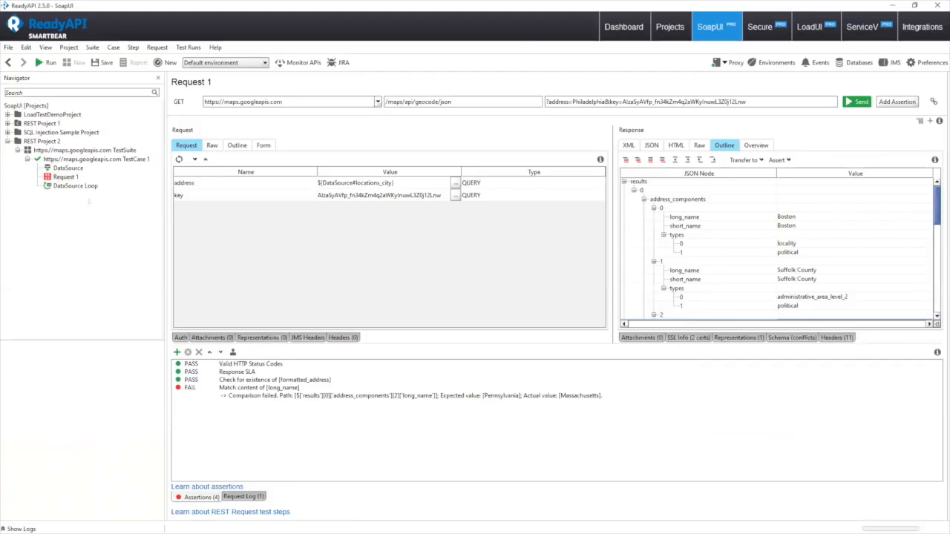
# Configure the loop with DataSource as its data source step and Request 1 as its target step
pyautogui.click(474, 263)
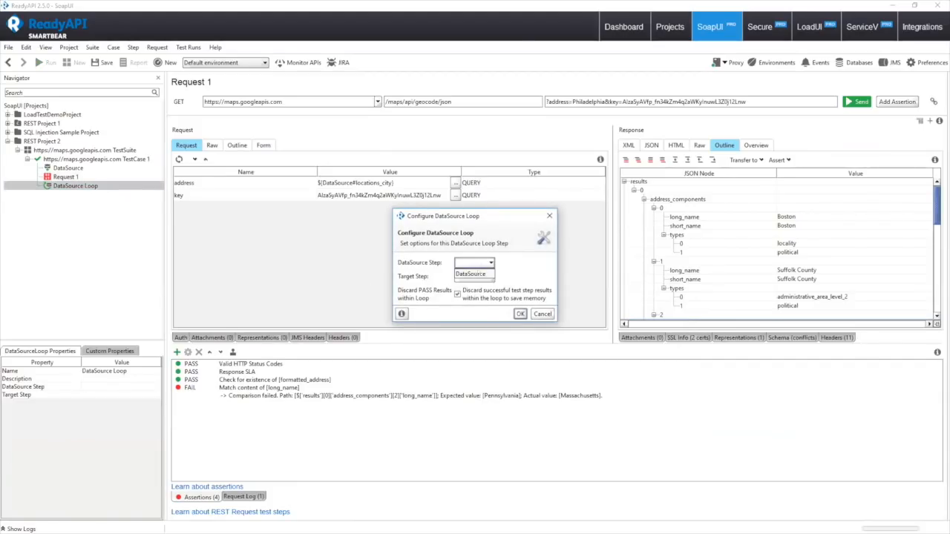
pyautogui.click(478, 274)
pyautogui.click(473, 276)
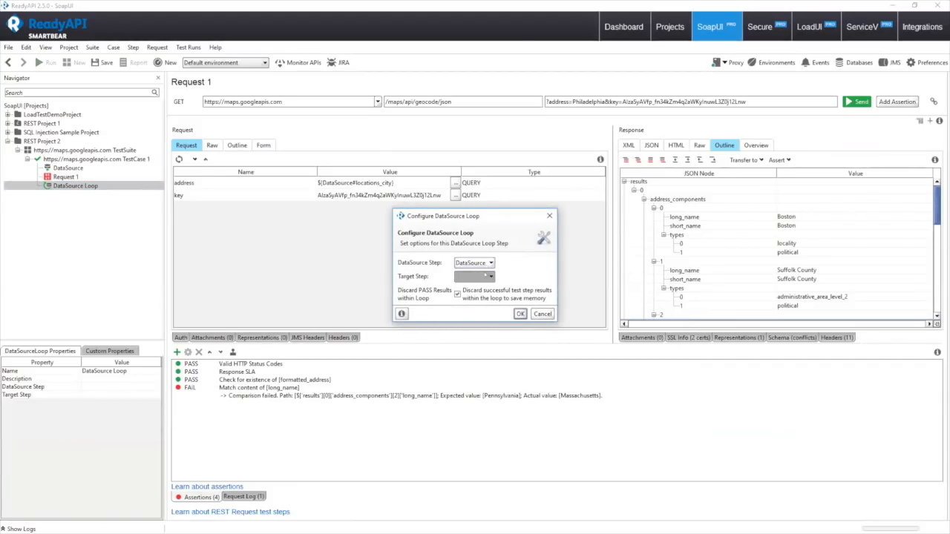
pyautogui.click(470, 296)
pyautogui.click(520, 314)
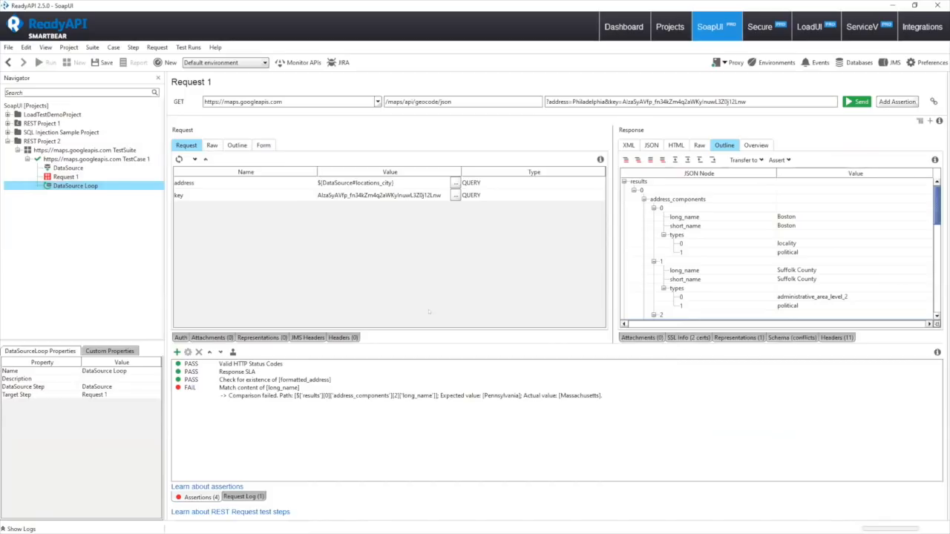
# Run the maps.googleapis.com TestCase 1 and check the assertion results of Request 1
pyautogui.doubleClick(115, 159)
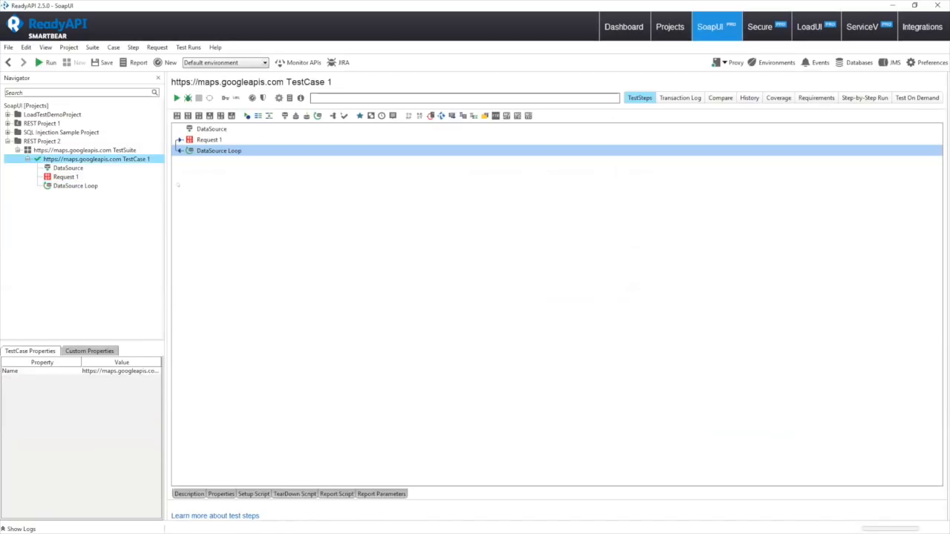
pyautogui.click(176, 98)
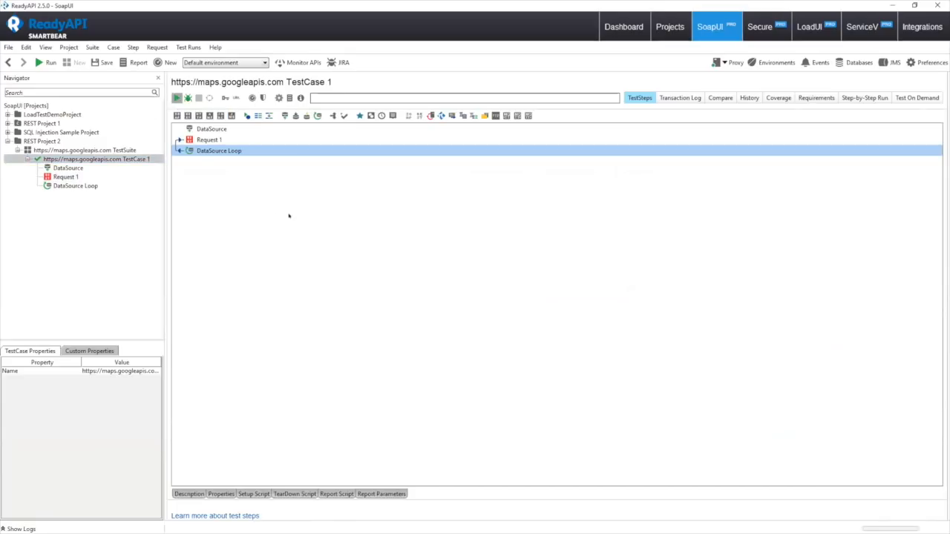
pyautogui.doubleClick(66, 177)
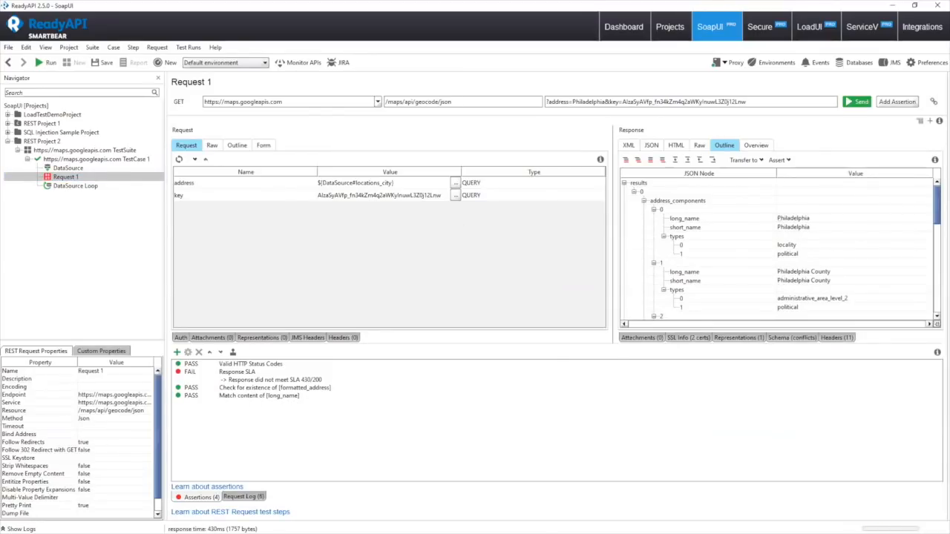
pyautogui.click(199, 497)
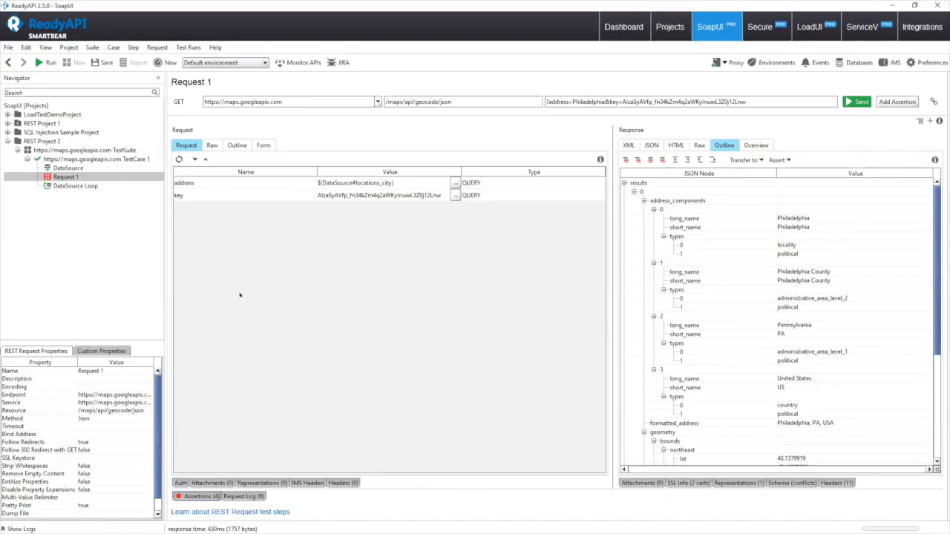
# Examine the test case's transaction log, including the response and messages of the first Request 1 entry
pyautogui.click(105, 159)
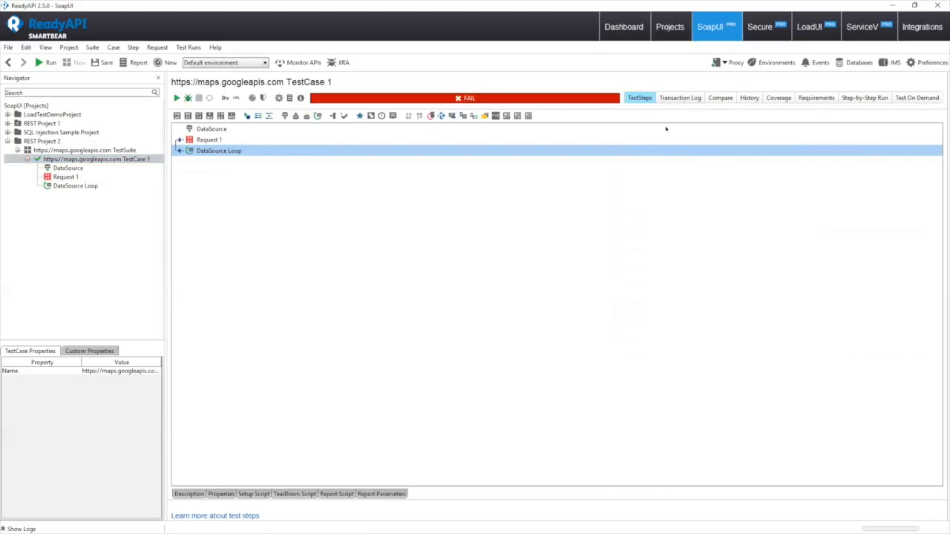
pyautogui.click(668, 98)
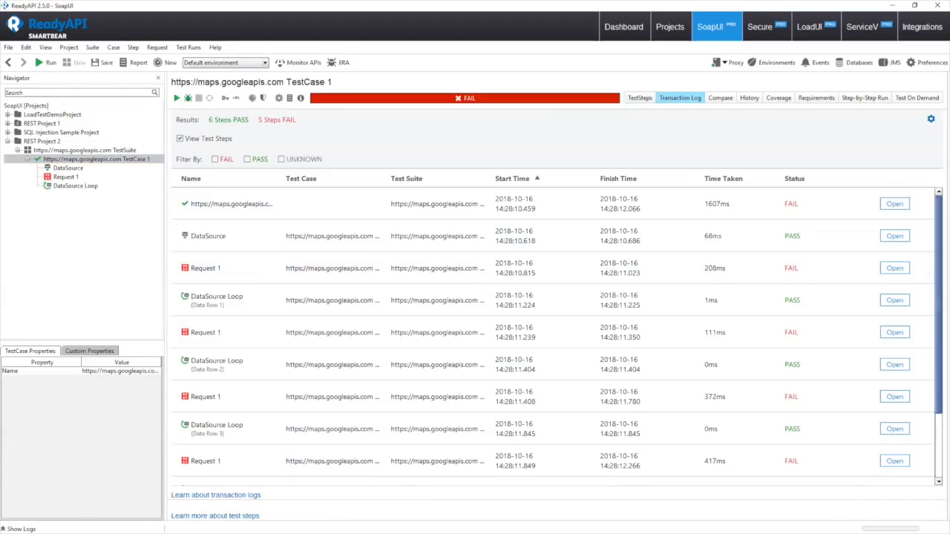
pyautogui.scroll(-3, 928, 297)
pyautogui.scroll(3, 553, 319)
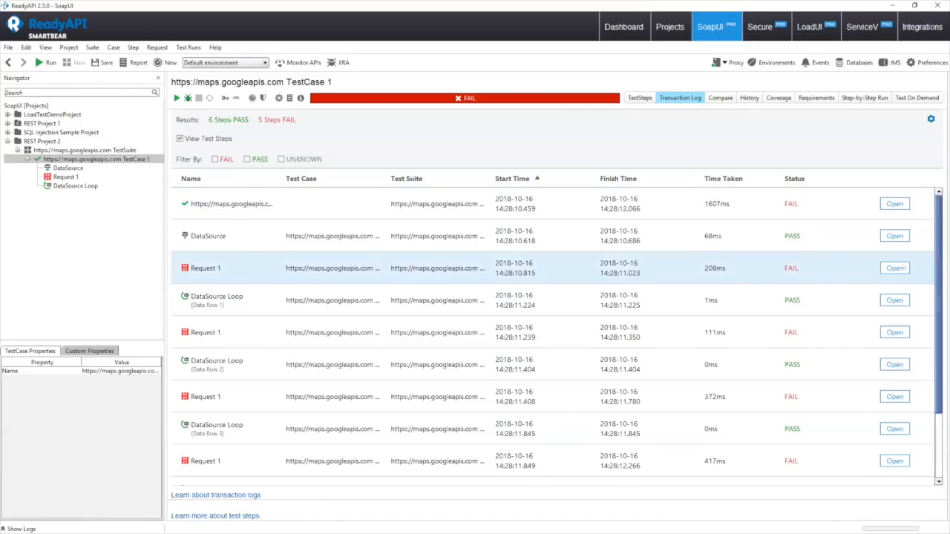
pyautogui.click(895, 267)
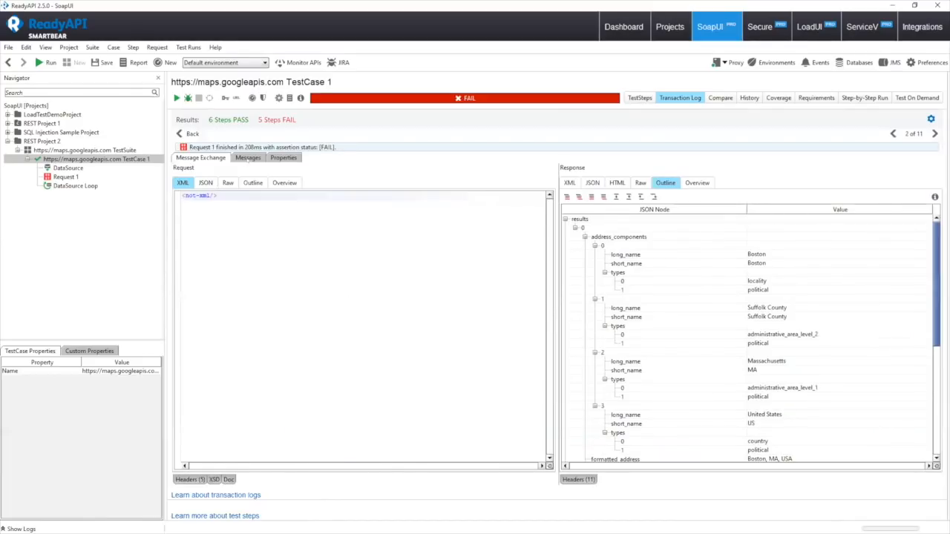
pyautogui.click(248, 159)
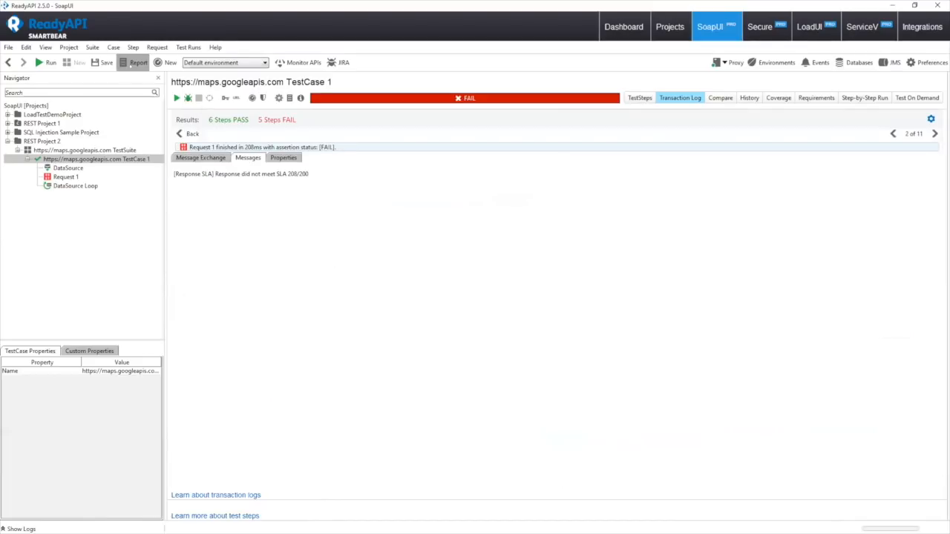
# View the report types and options available for the test case without creating a report
pyautogui.click(134, 62)
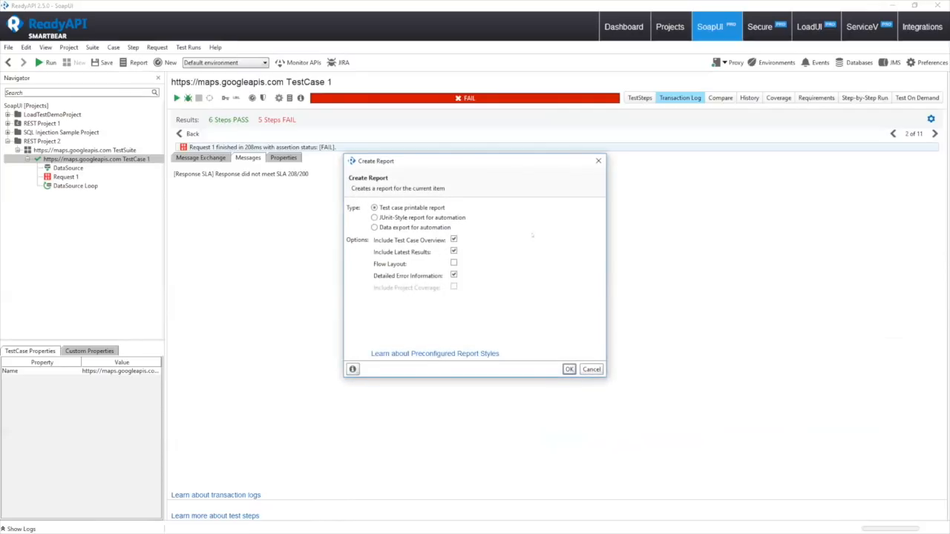
pyautogui.click(598, 161)
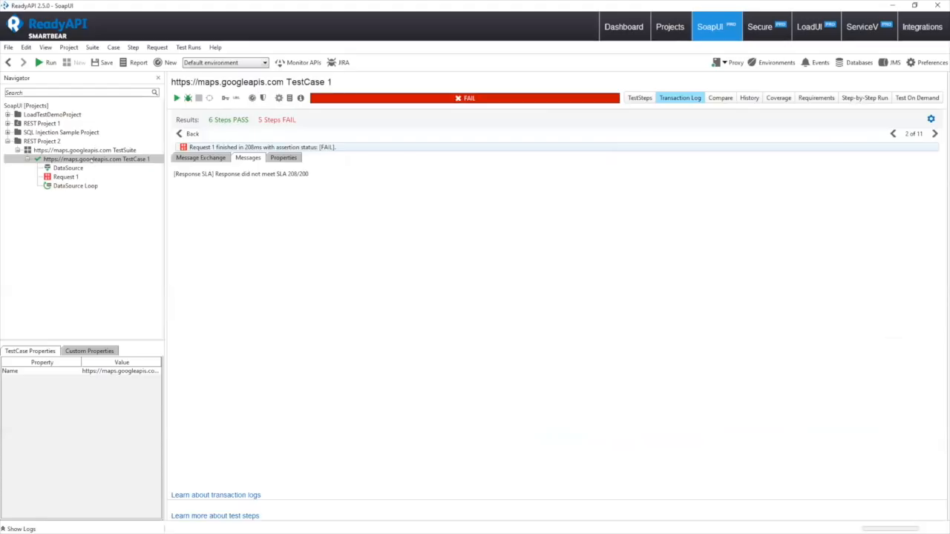
pyautogui.rightClick(92, 160)
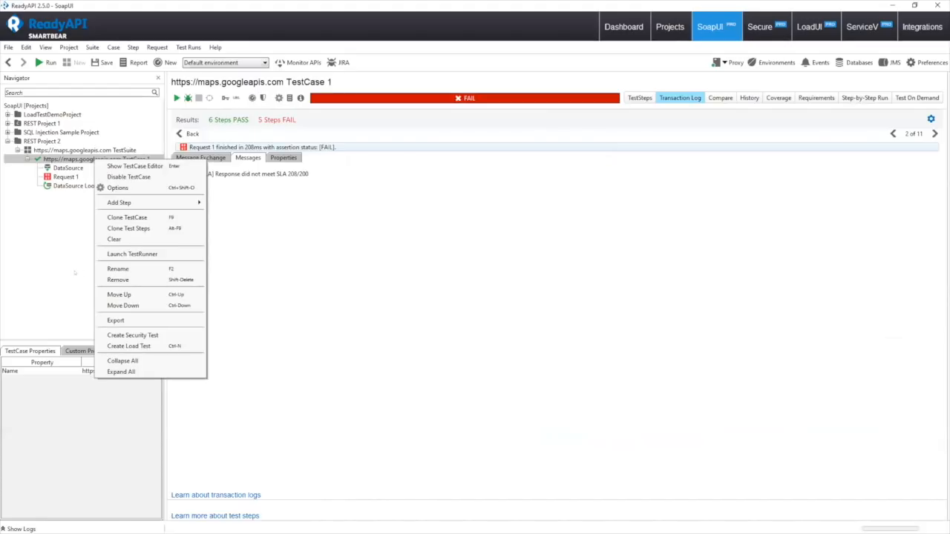
pyautogui.click(294, 280)
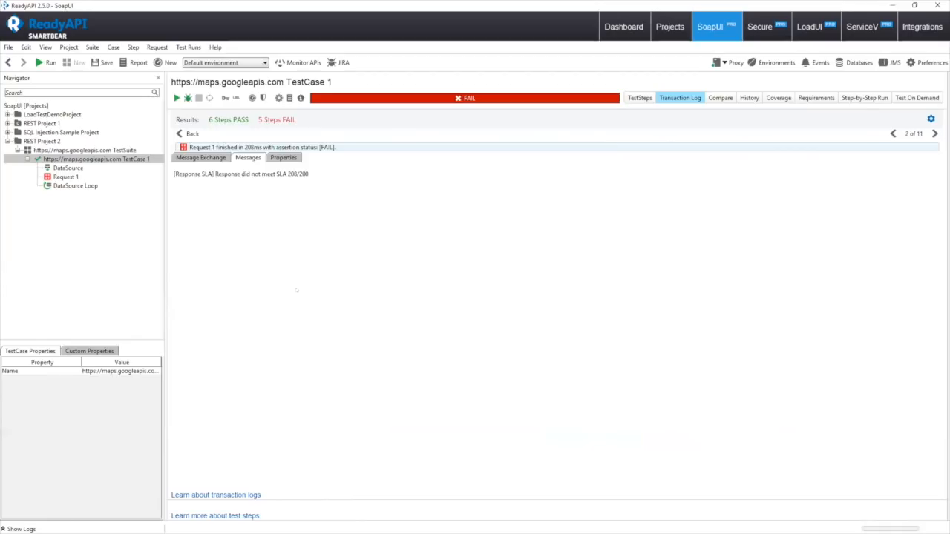
# Create a load test named Load Test 1 from the maps.googleapis.com TestCase 1 in REST Project 2
pyautogui.rightClick(105, 159)
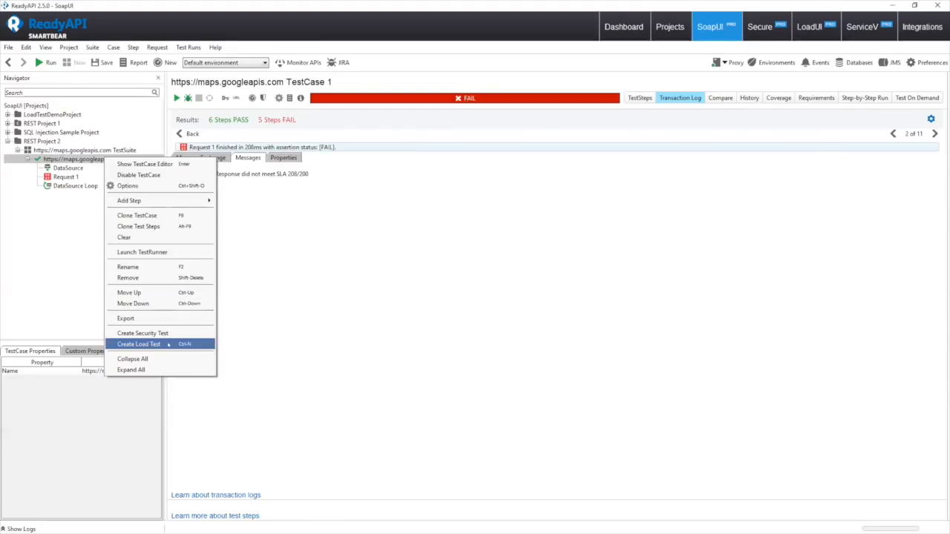
pyautogui.click(139, 345)
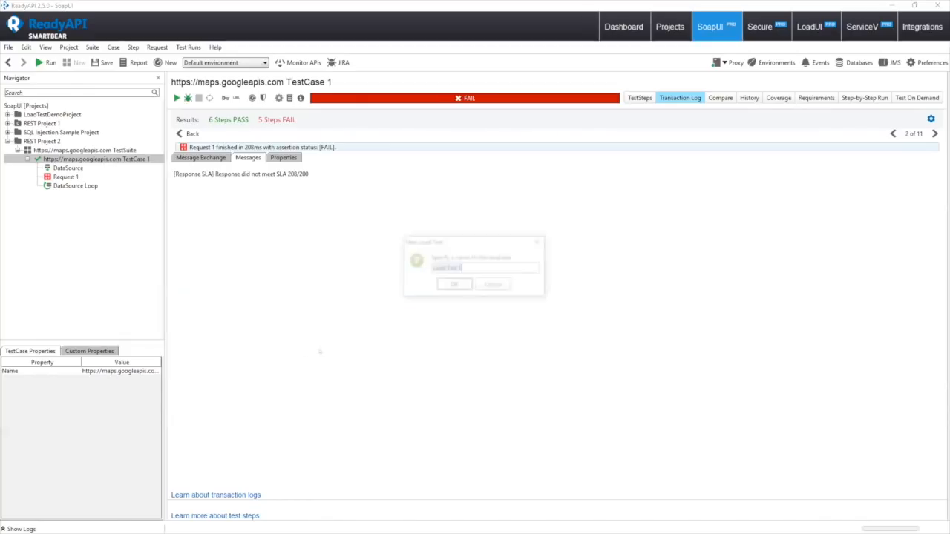
pyautogui.click(460, 288)
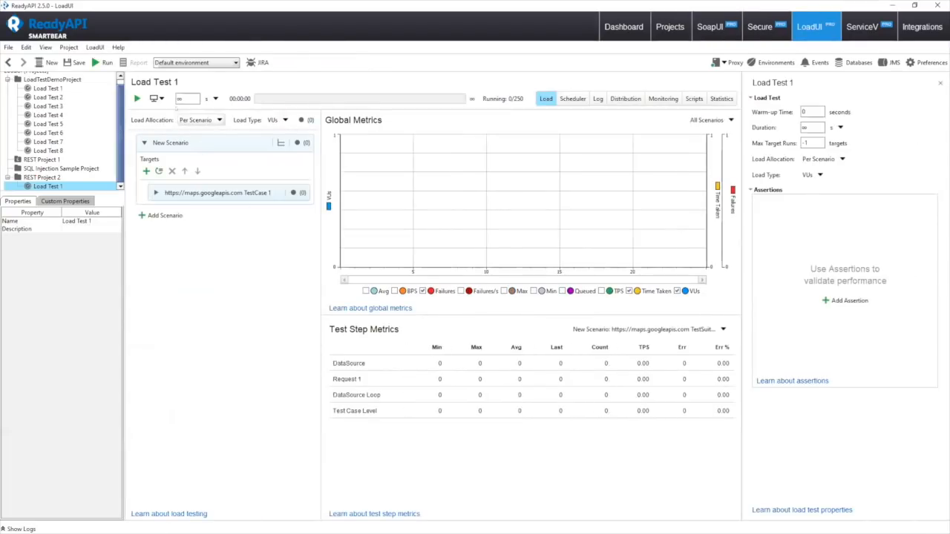
# Limit Load Test 1 to 30 seconds, check New Scenario's load profile, and run the load test
pyautogui.write('30')
pyautogui.click(183, 159)
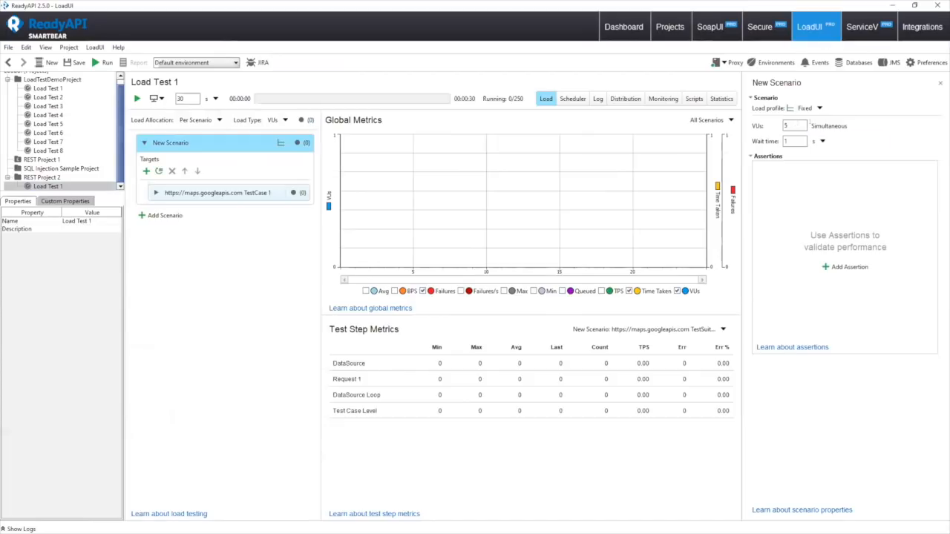
pyautogui.click(137, 98)
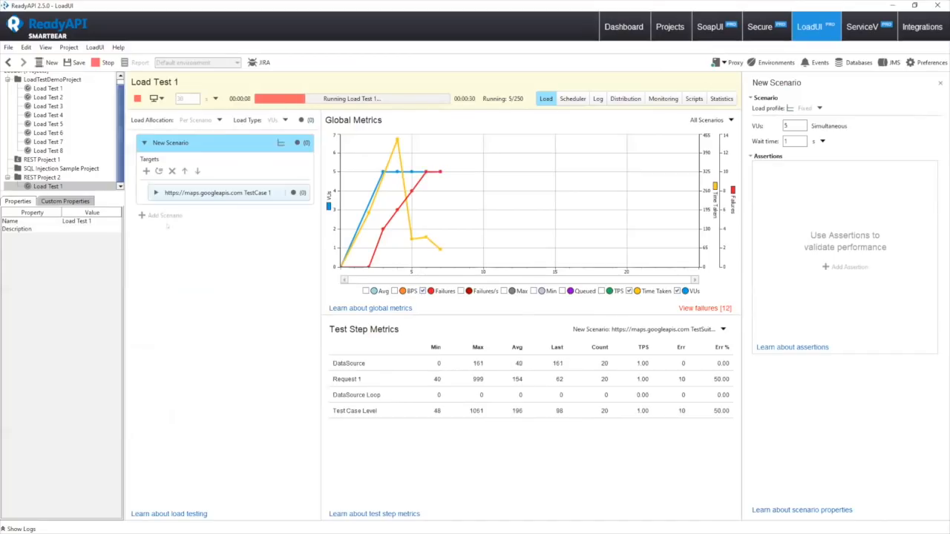
# Expand the TestCase 1 target and plot failures per second instead of total failures, dismissing the completion dialog and collapsing LoadTestDemoProject
pyautogui.click(155, 192)
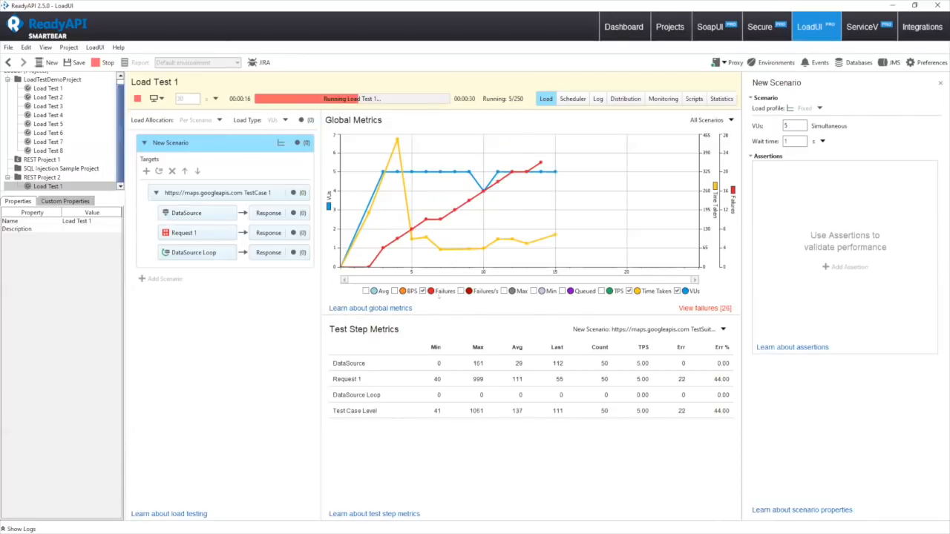
pyautogui.click(422, 291)
pyautogui.click(461, 291)
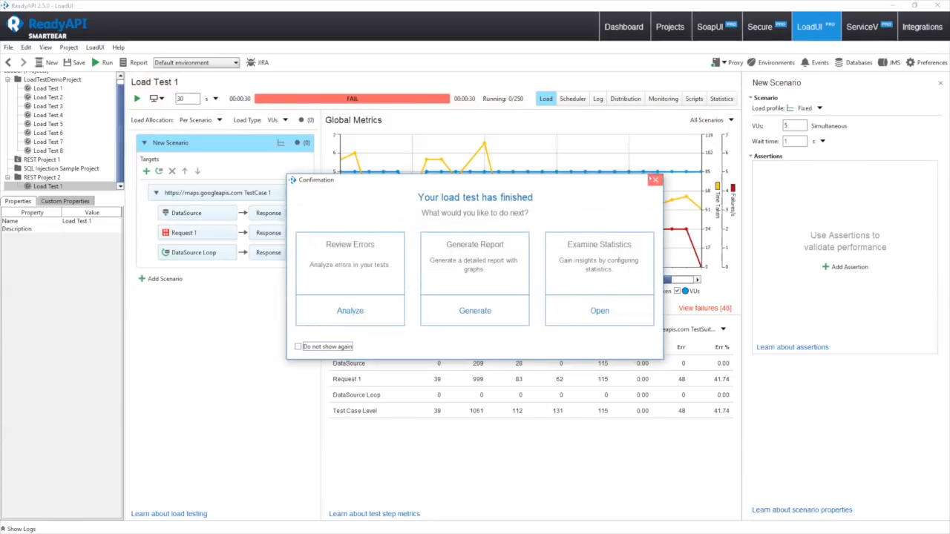
pyautogui.click(655, 180)
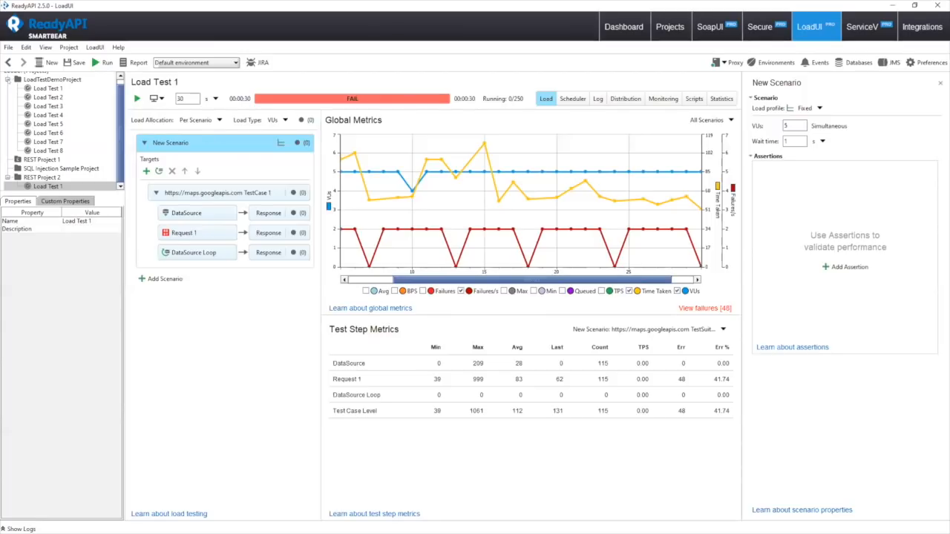
pyautogui.click(8, 79)
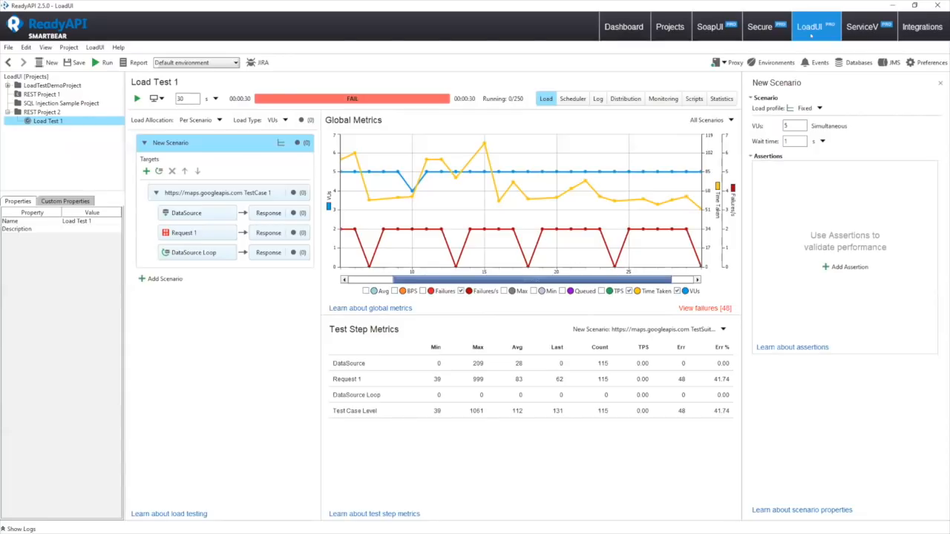
# Create a security test from the maps.googleapis.com TestCase 1 with Cross Site Scripting, SQL Injection and XPath Injection scans
pyautogui.click(711, 32)
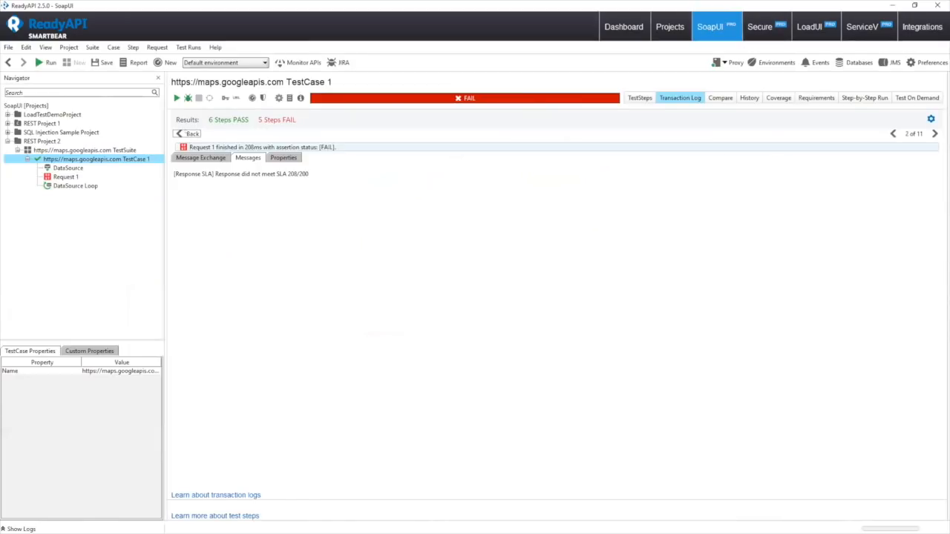
pyautogui.rightClick(99, 160)
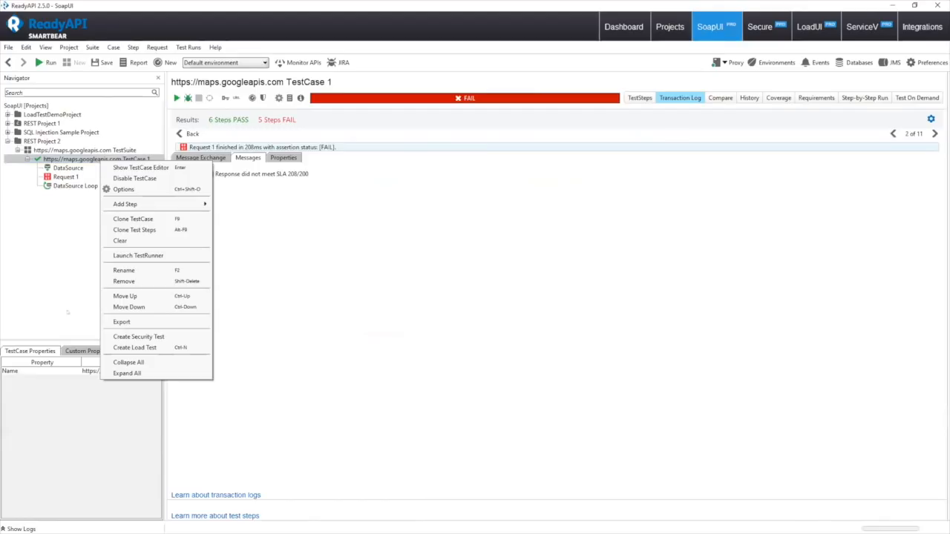
pyautogui.click(159, 338)
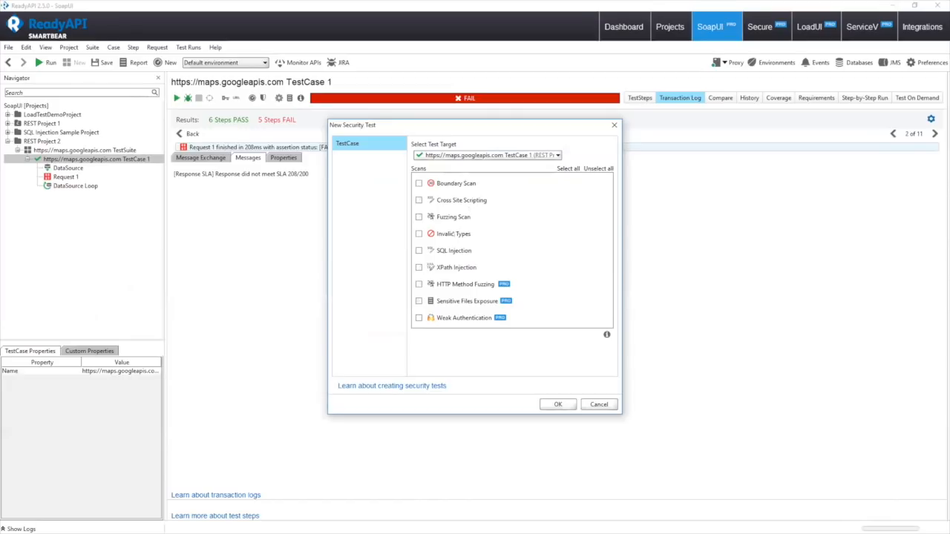
pyautogui.click(549, 405)
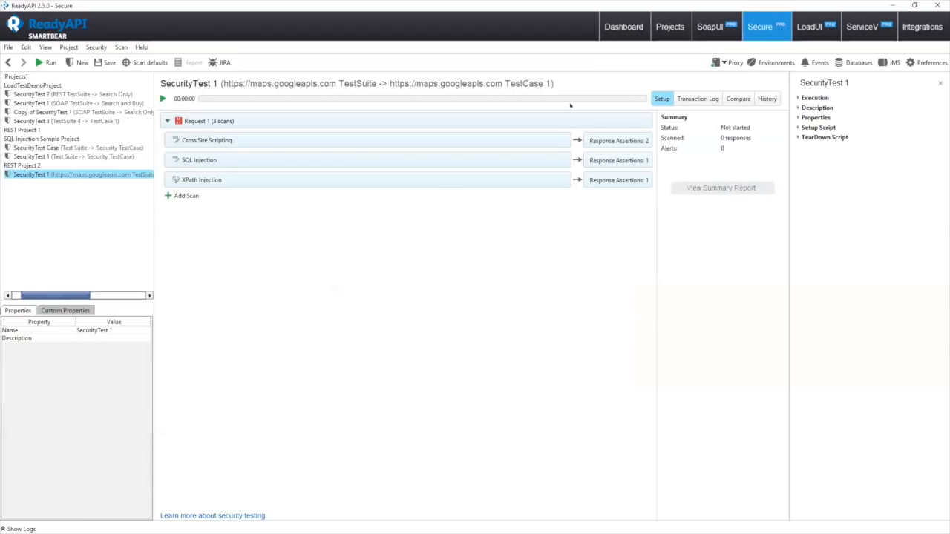
pyautogui.click(862, 26)
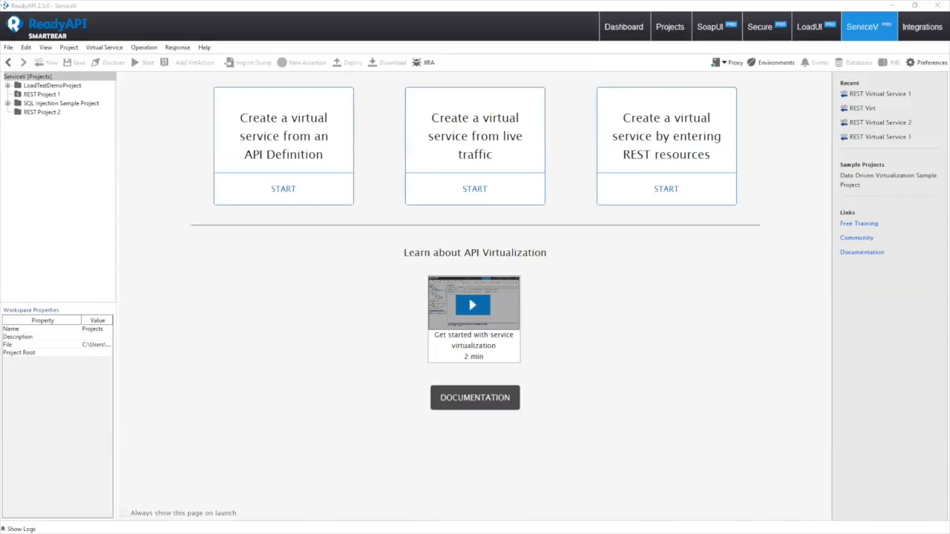
pyautogui.click(756, 343)
pyautogui.click(297, 193)
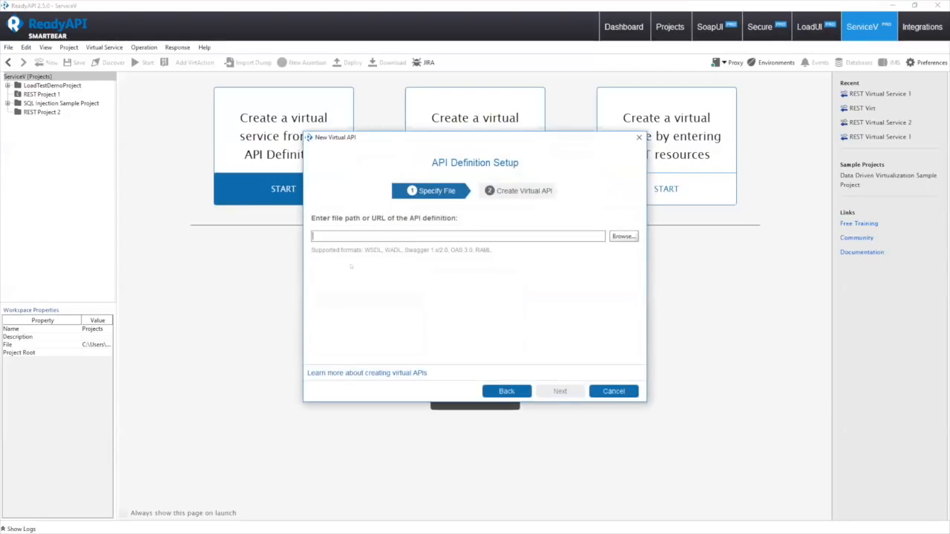
pyautogui.write('https://petstore.swagger.io/v2/swagger.json')
pyautogui.moveTo(432, 236); pyautogui.dragTo(312, 236)
pyautogui.click(431, 236)
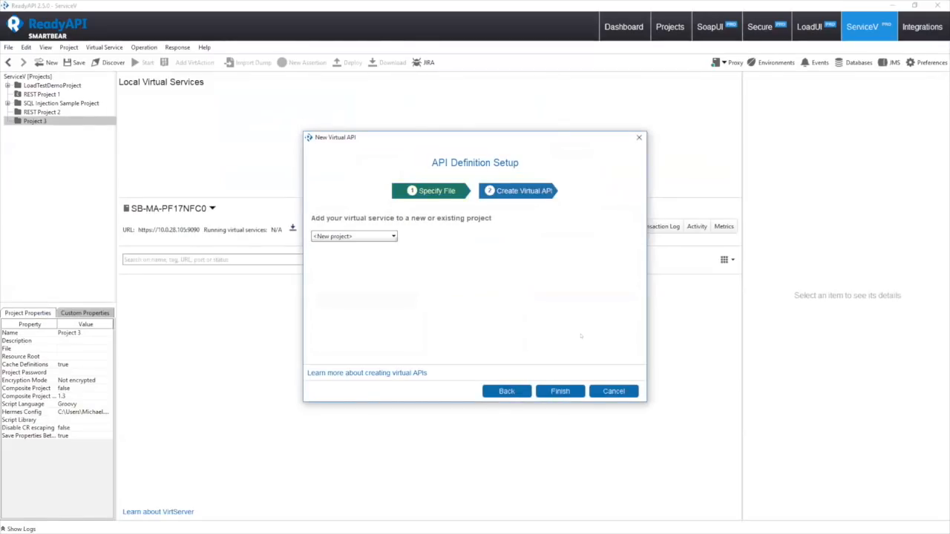
pyautogui.click(567, 387)
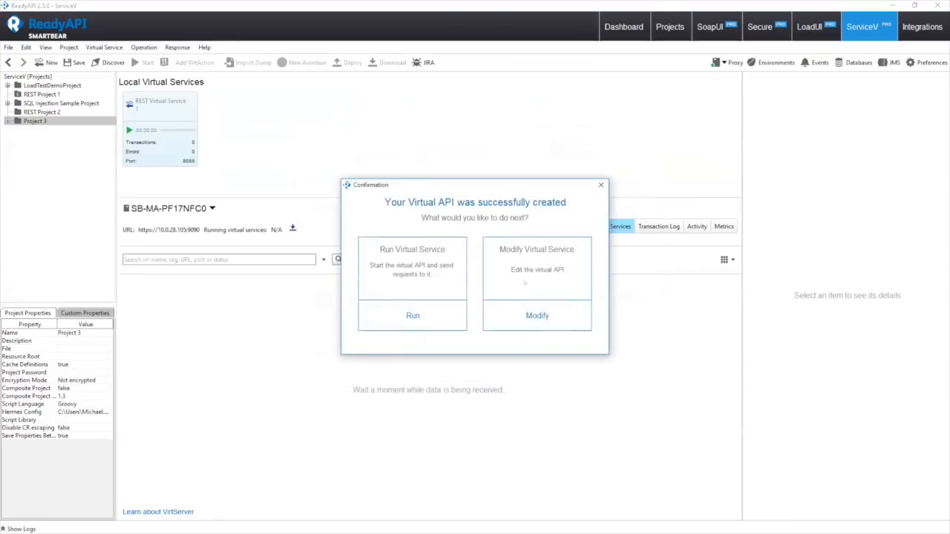
# Open the new virtual service for modification and examine the contents of Response 1 and Response 2 under GET /v2/pet/{petId}
pyautogui.click(534, 315)
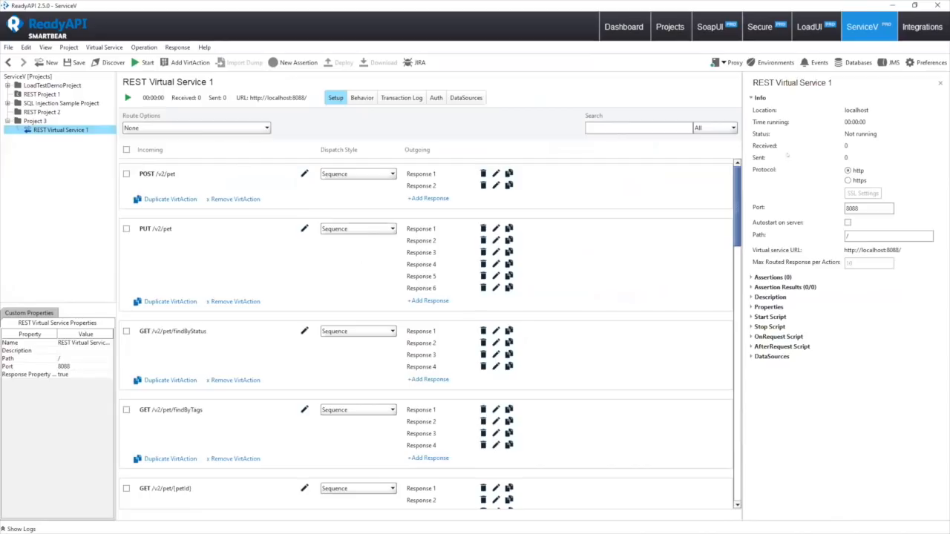
pyautogui.scroll(-2, 397, 280)
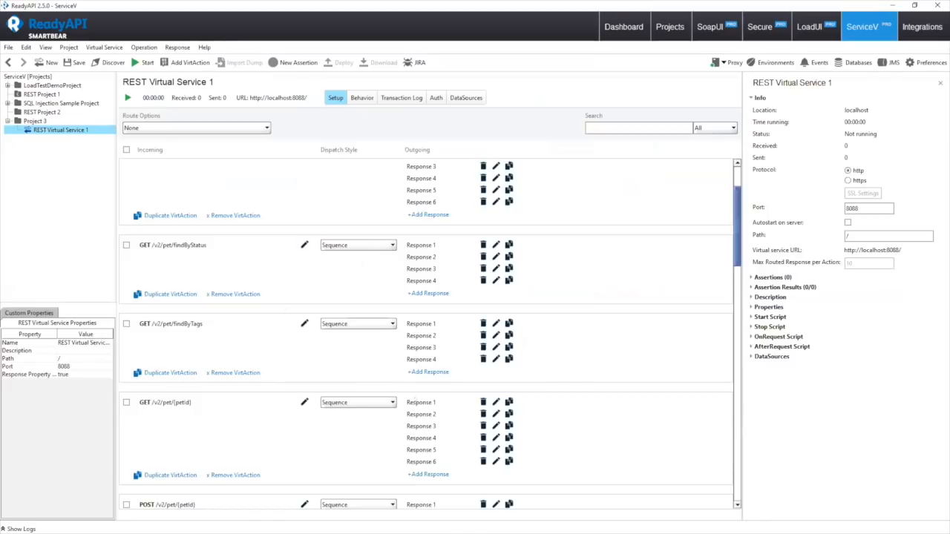
pyautogui.click(420, 401)
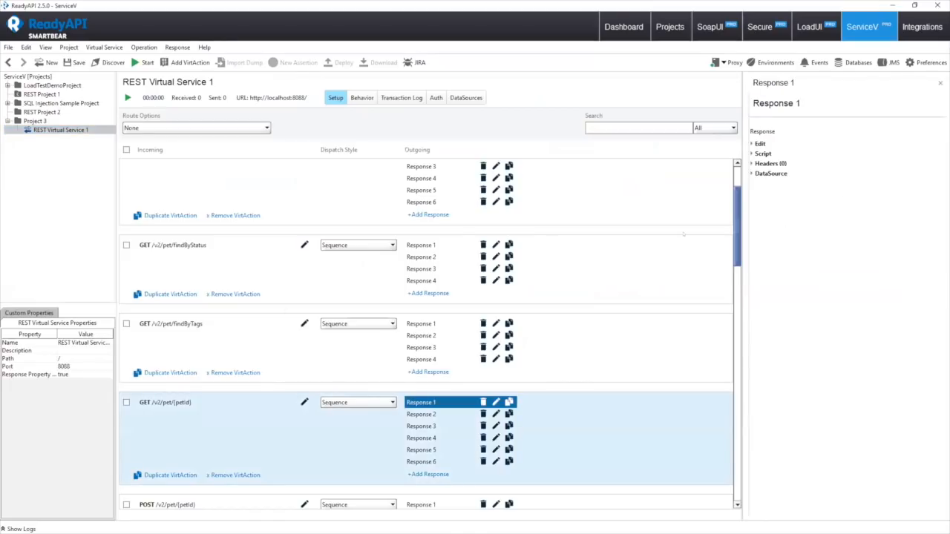
pyautogui.click(760, 144)
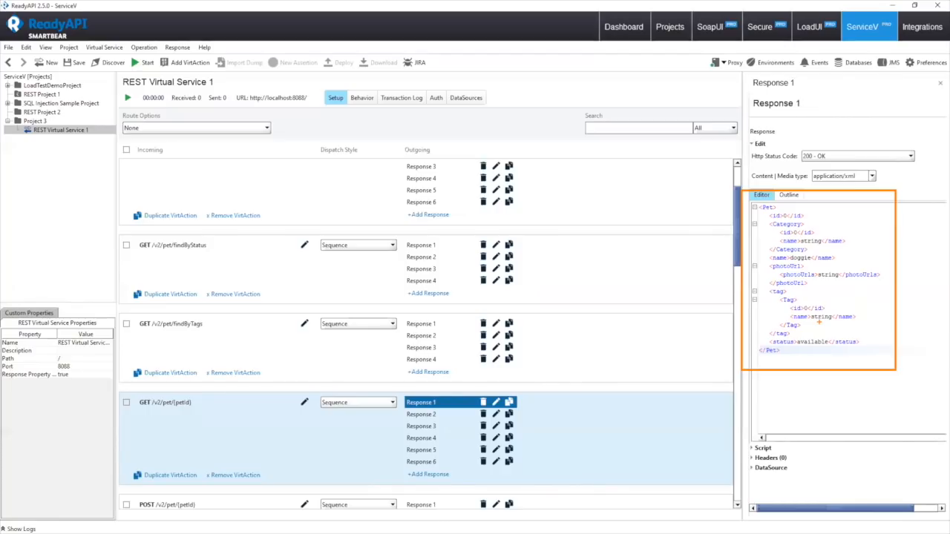
pyautogui.press('Escape')
pyautogui.click(435, 414)
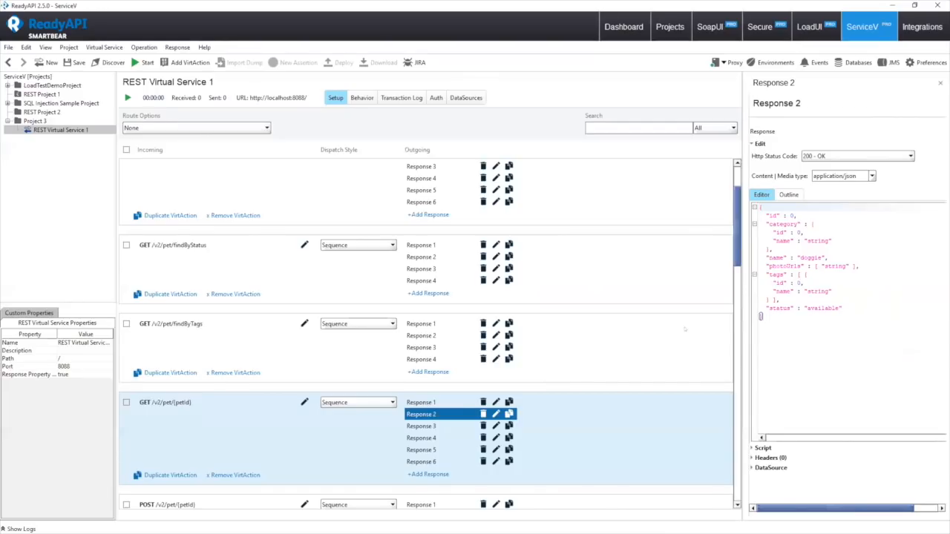
# Set the dispatch style of GET /v2/pet/{petId} to Parameter
pyautogui.click(381, 404)
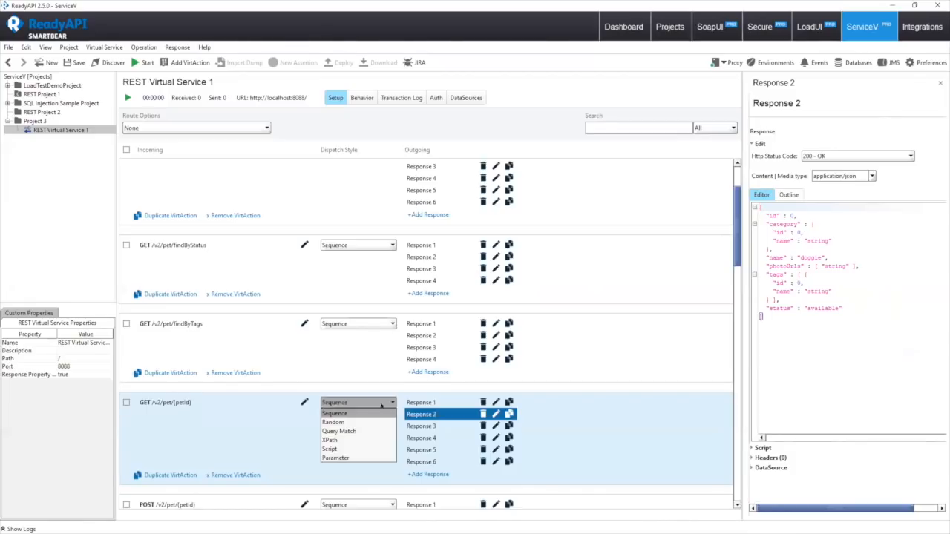
pyautogui.click(368, 457)
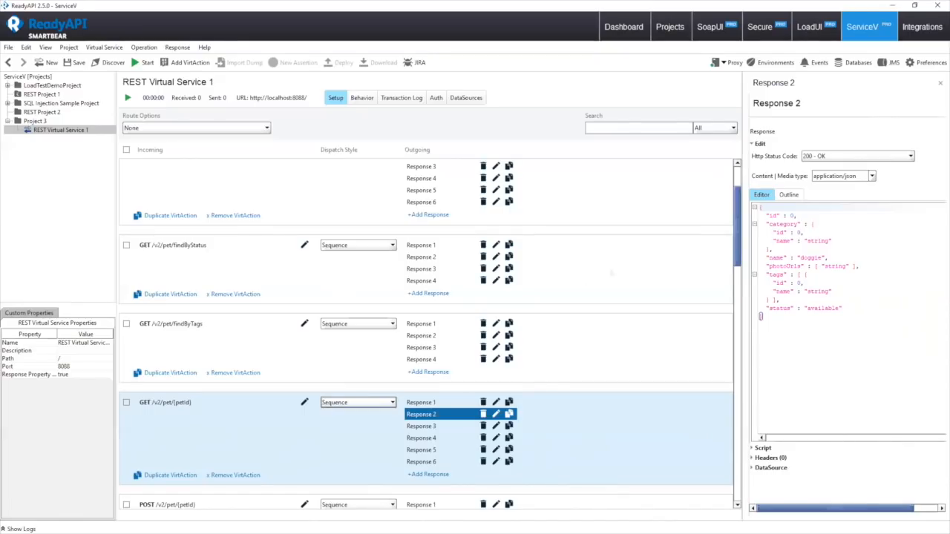
pyautogui.click(755, 195)
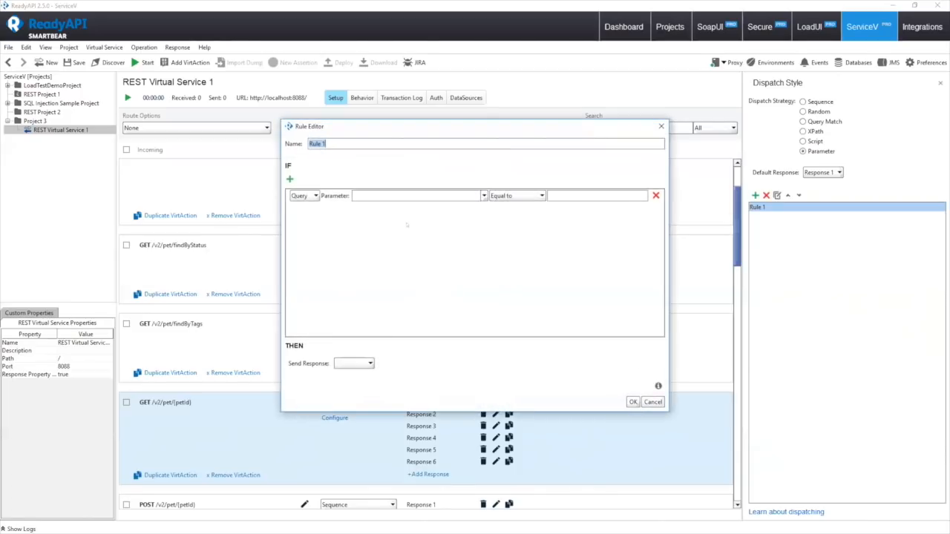
pyautogui.click(400, 195)
pyautogui.click(315, 196)
pyautogui.click(300, 215)
pyautogui.click(352, 363)
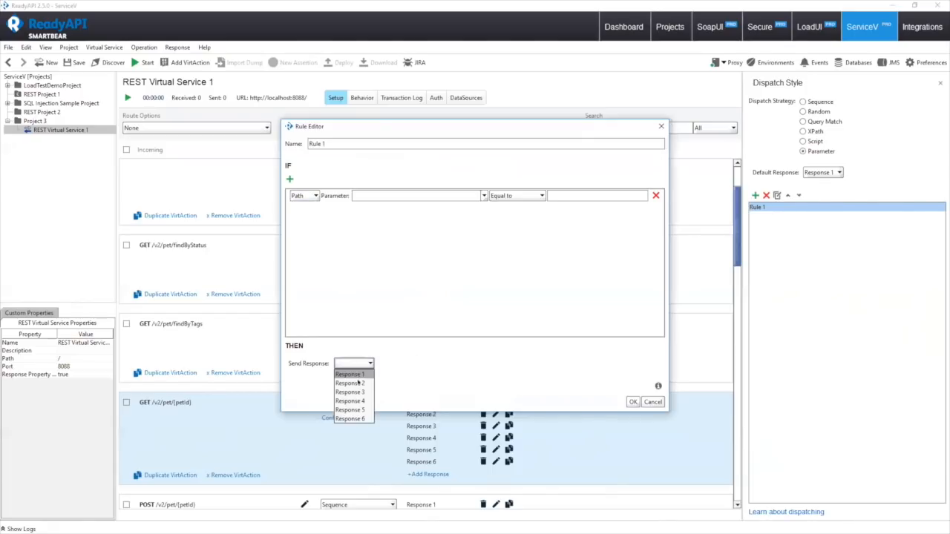
pyautogui.click(354, 380)
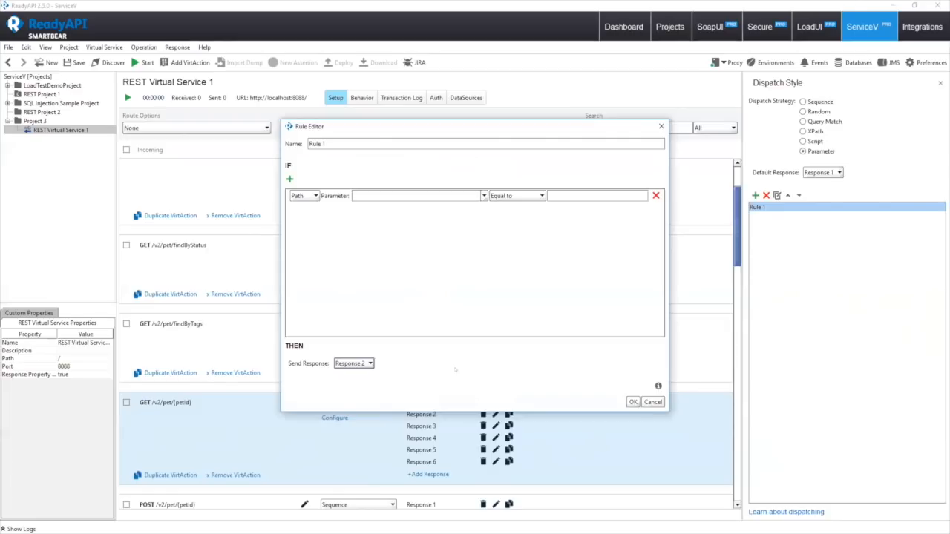
pyautogui.click(653, 402)
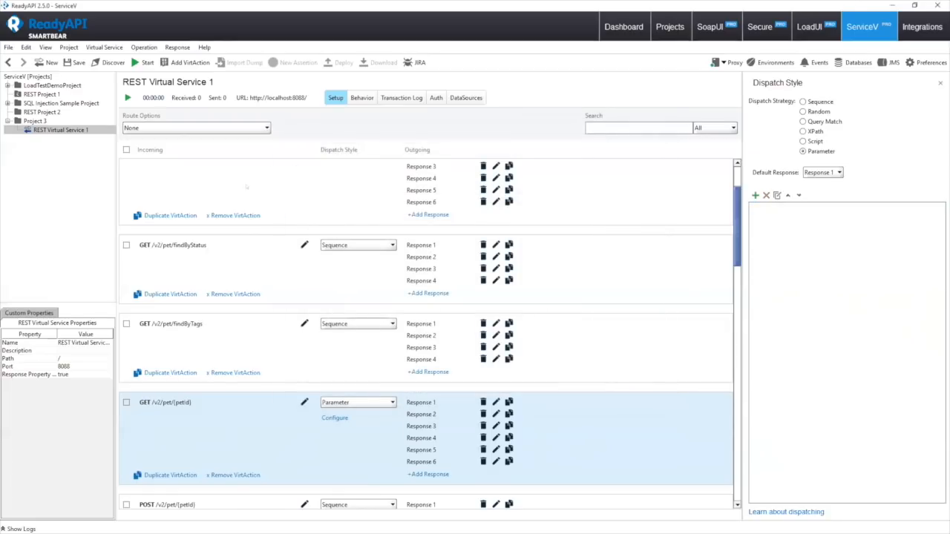
# Start REST Virtual Service 1 and show Project 3's overview of local and server virtual services
pyautogui.click(128, 98)
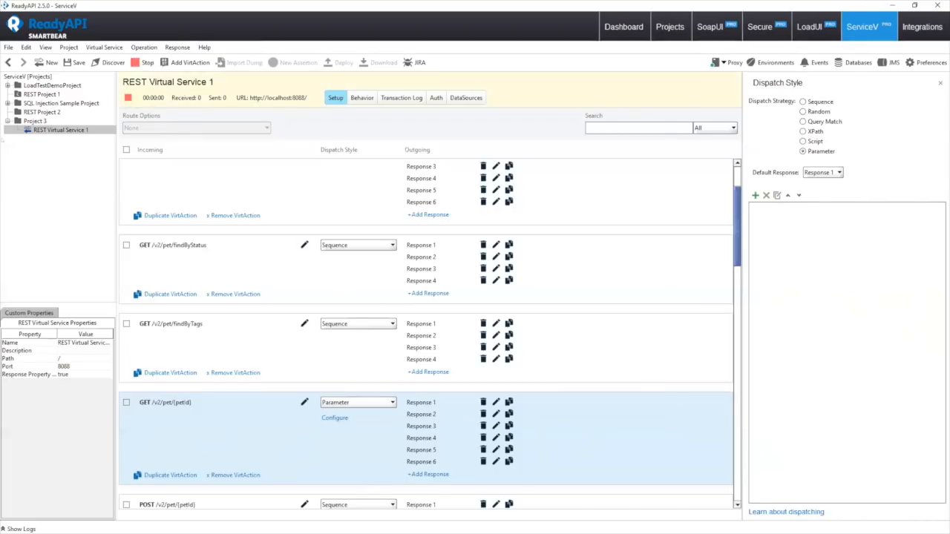
pyautogui.click(28, 121)
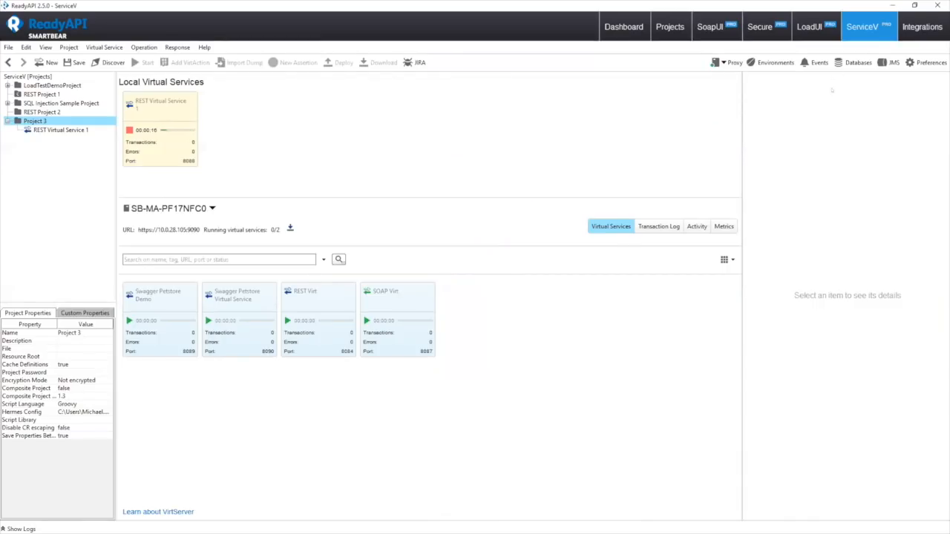
# View the available and installed integrations, and the data source types offered in TestCase 1's DataSource step, without changing the type
pyautogui.click(912, 26)
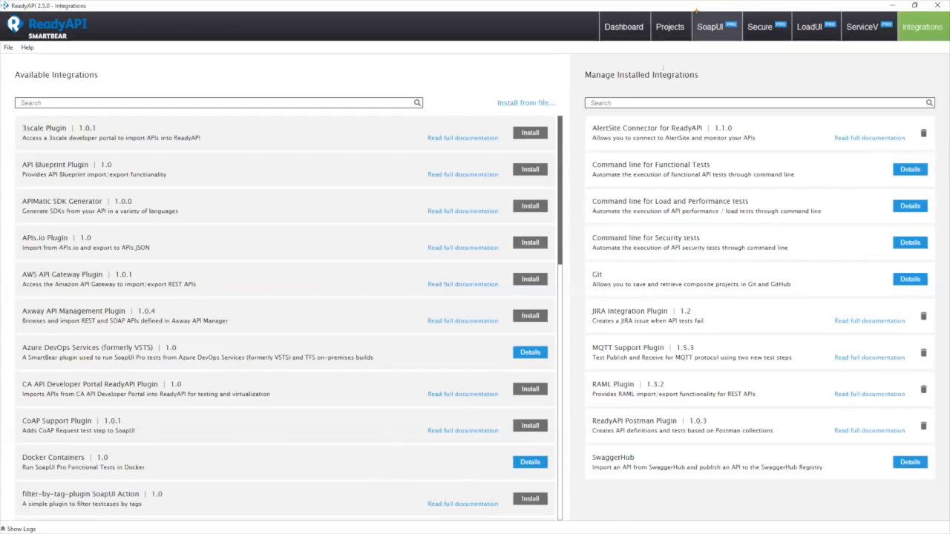
pyautogui.click(709, 27)
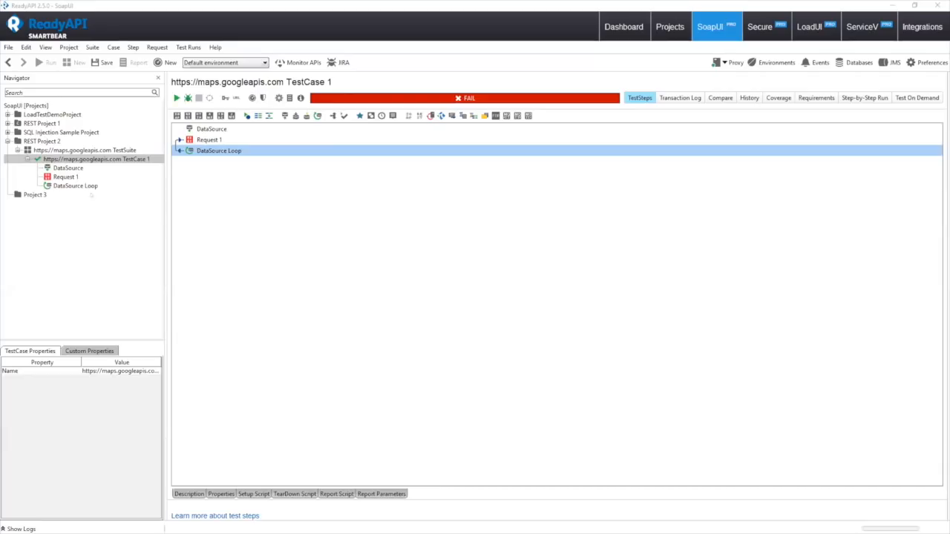
pyautogui.doubleClick(77, 168)
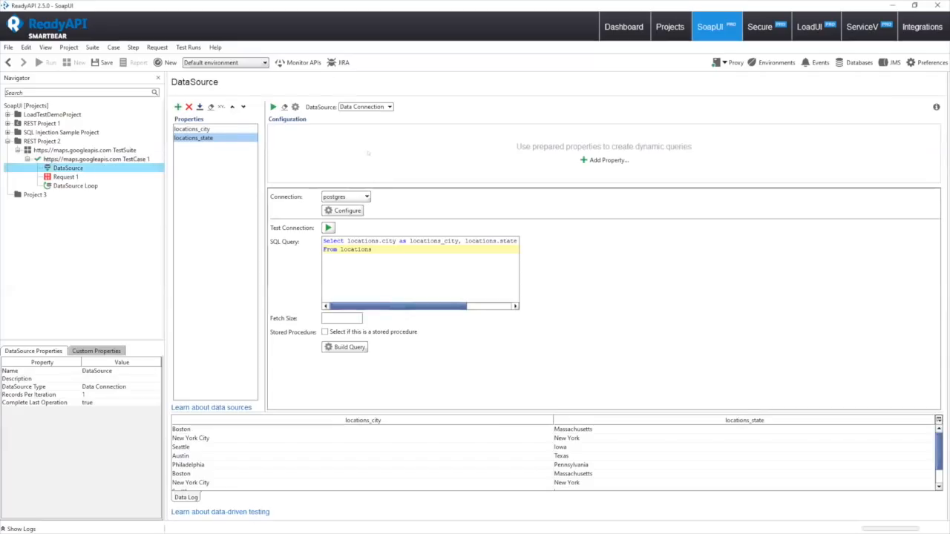
pyautogui.click(375, 107)
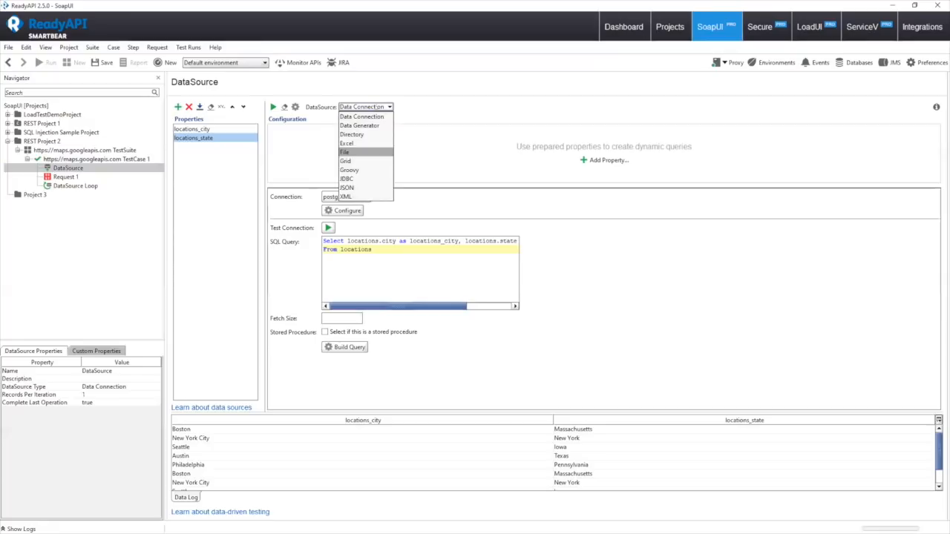
pyautogui.click(380, 106)
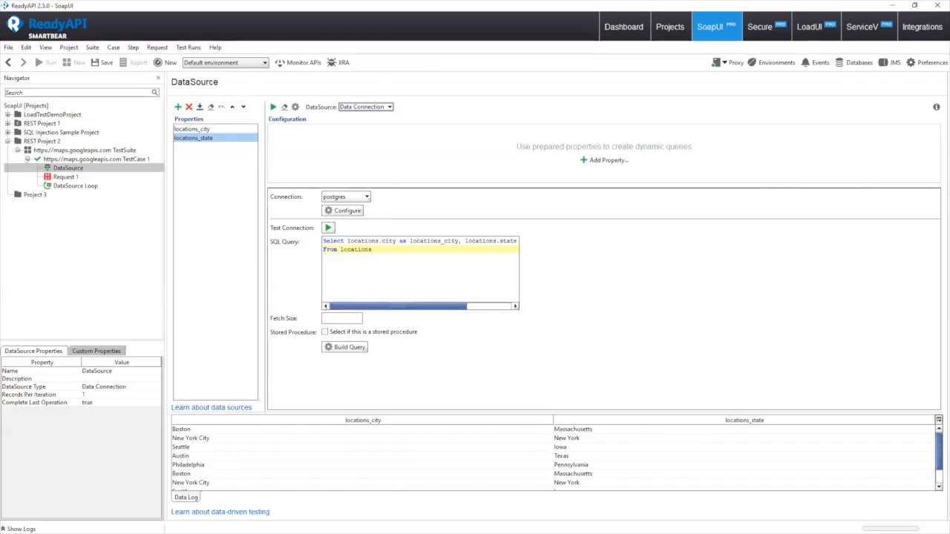
# Change the DataSource step in REST Project 2's TestCase 1 to the Data Generator type
pyautogui.click(96, 159)
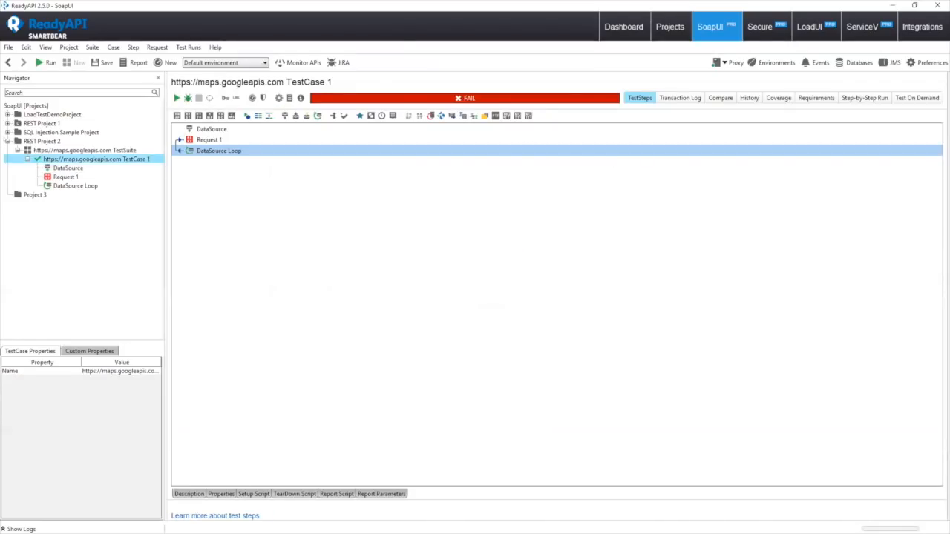
pyautogui.click(7, 141)
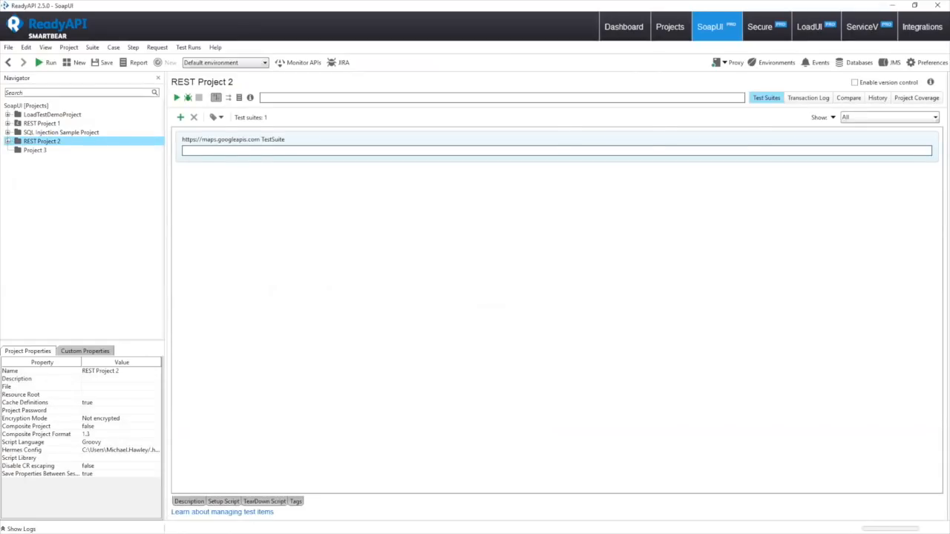
pyautogui.click(8, 141)
pyautogui.click(56, 167)
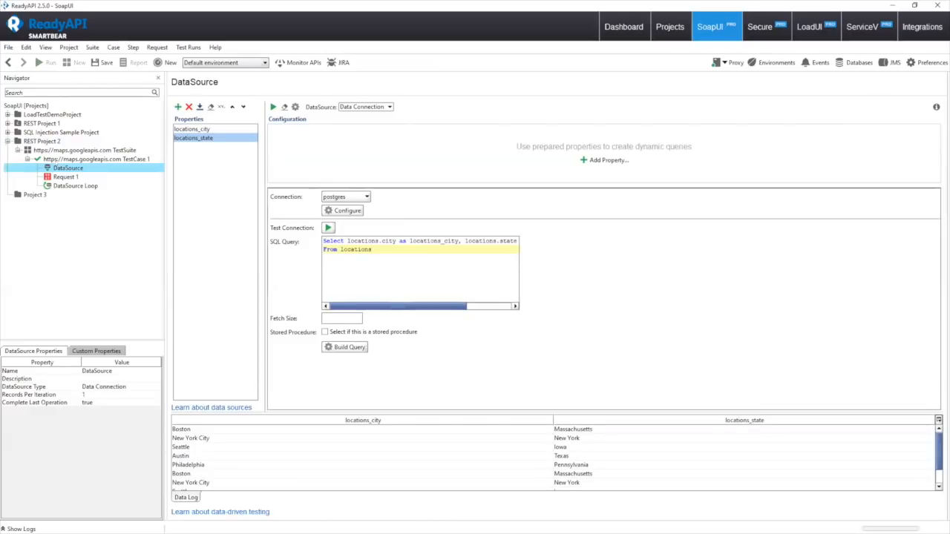
pyautogui.click(365, 107)
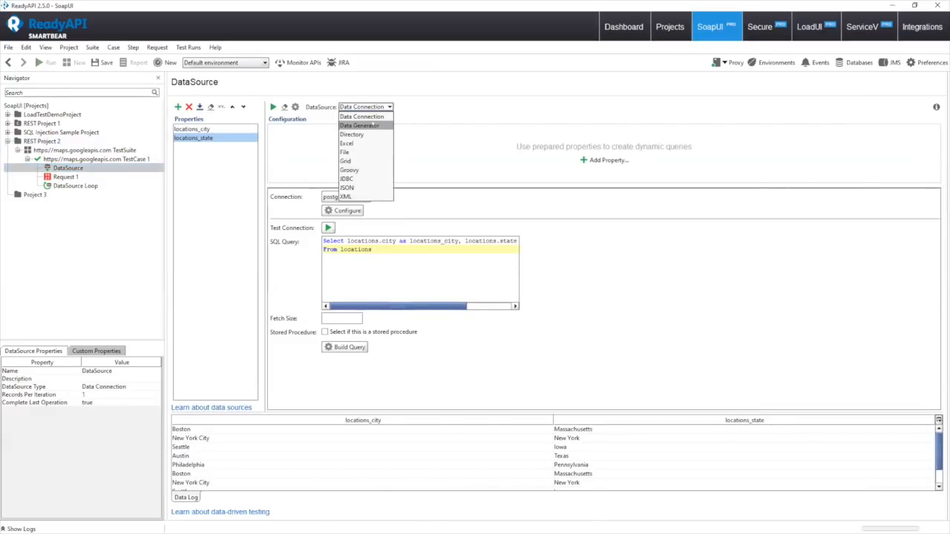
pyautogui.click(359, 125)
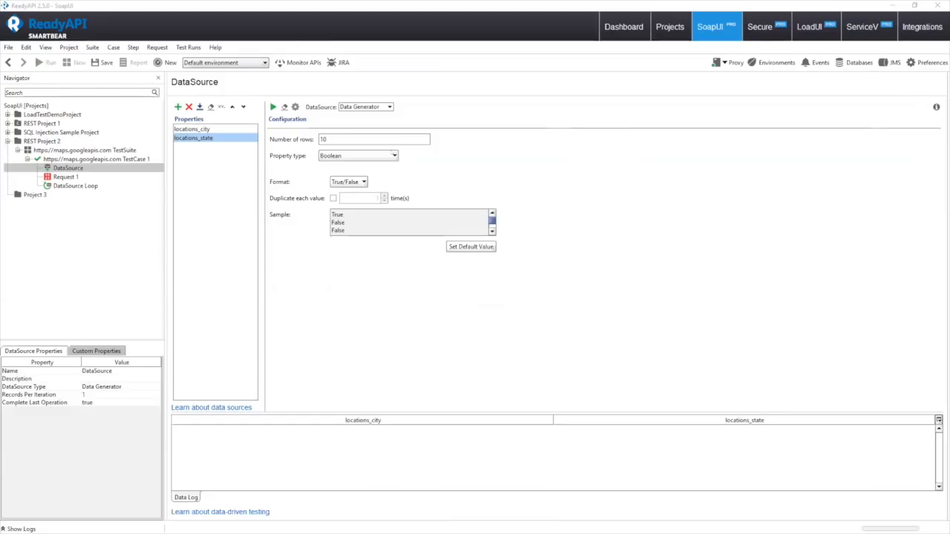
# Set the locations_city property type to City, generate 10 rows of data, and look through the generated values
pyautogui.click(393, 155)
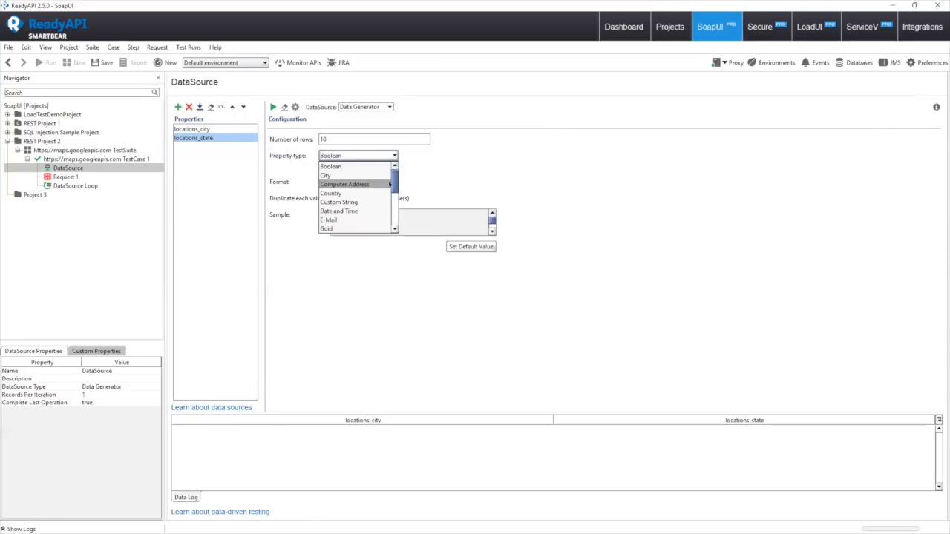
pyautogui.scroll(-1, 391, 184)
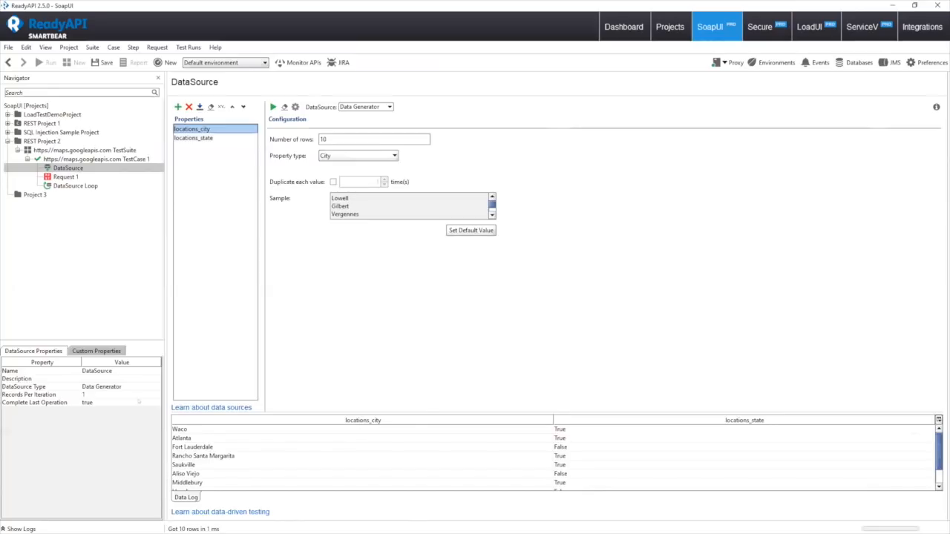
pyautogui.moveTo(177, 438); pyautogui.dragTo(202, 490)
pyautogui.click(207, 469)
pyautogui.scroll(-1, 208, 485)
pyautogui.scroll(2, 206, 475)
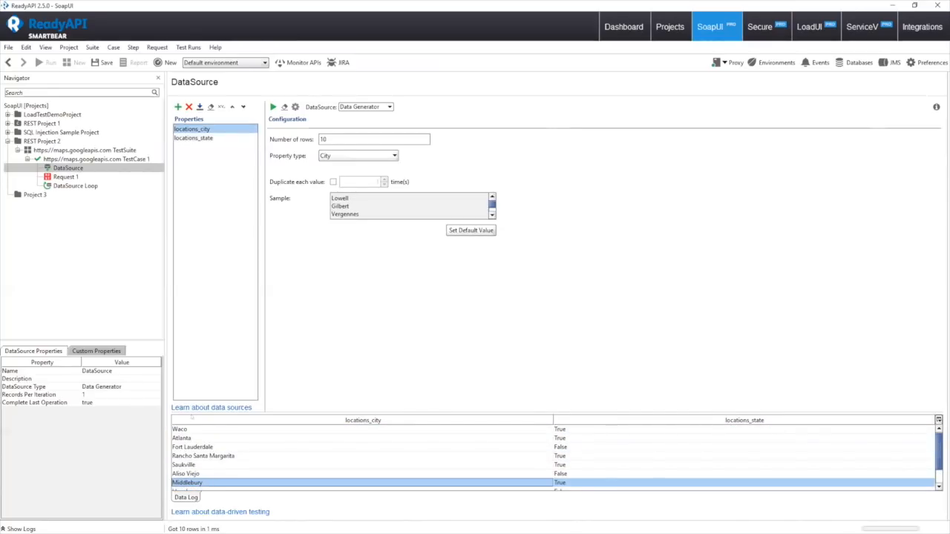
pyautogui.click(182, 430)
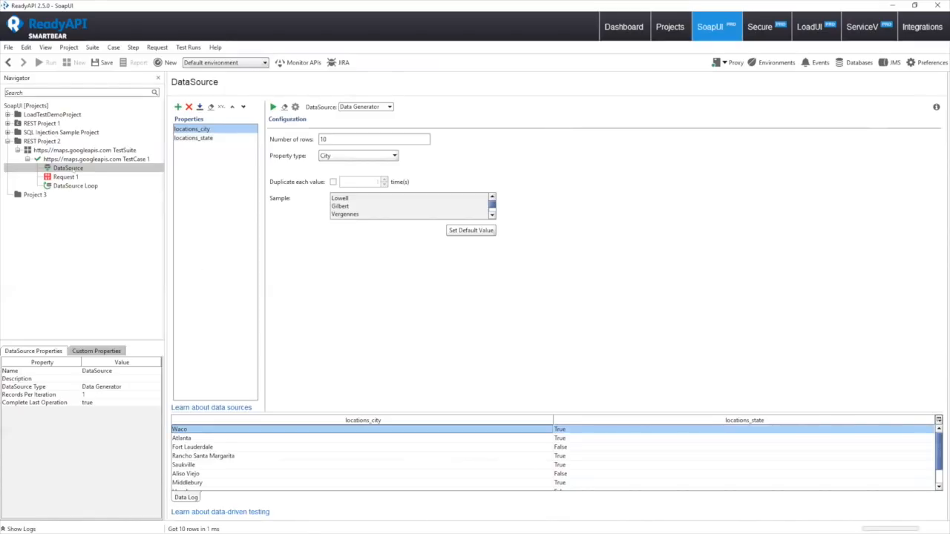
# Run TestCase 1 with the generated city data and examine the assertion results of Request 1
pyautogui.click(82, 177)
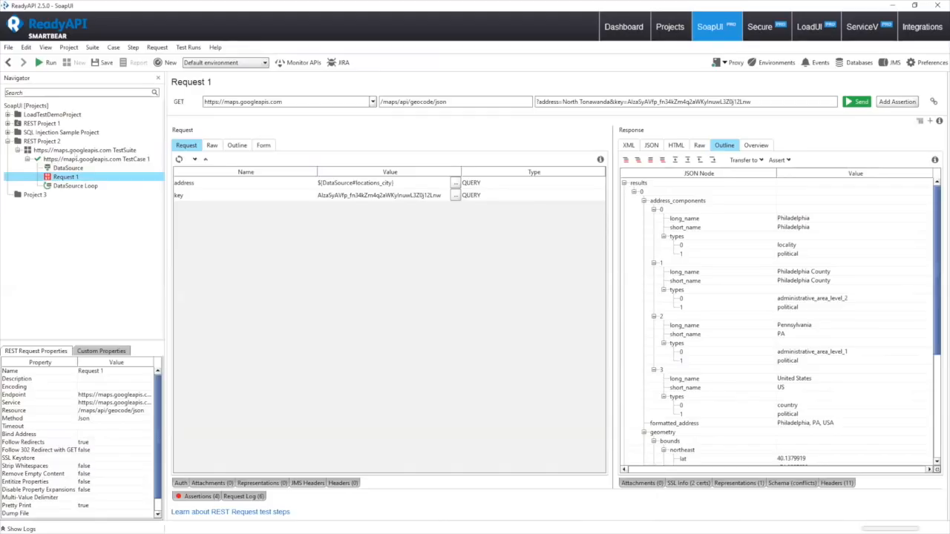
pyautogui.click(80, 159)
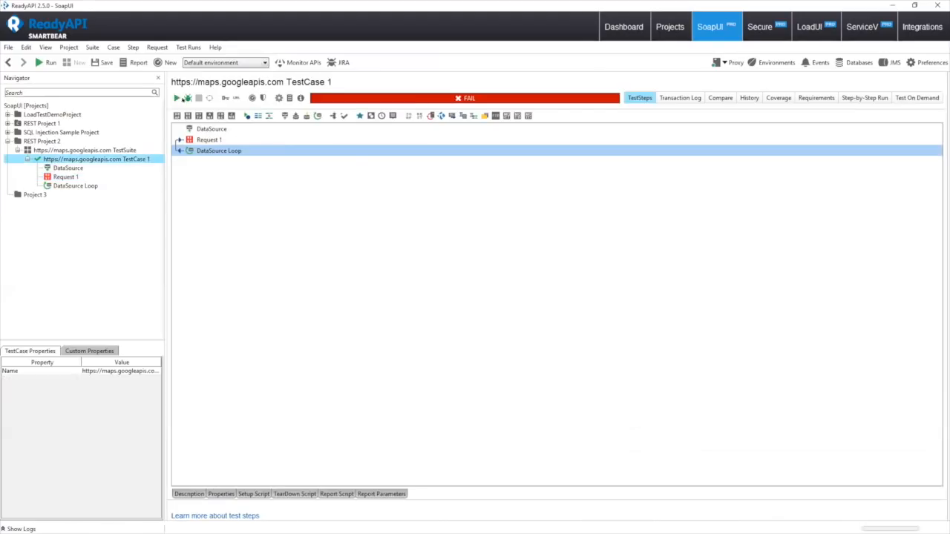
pyautogui.click(177, 98)
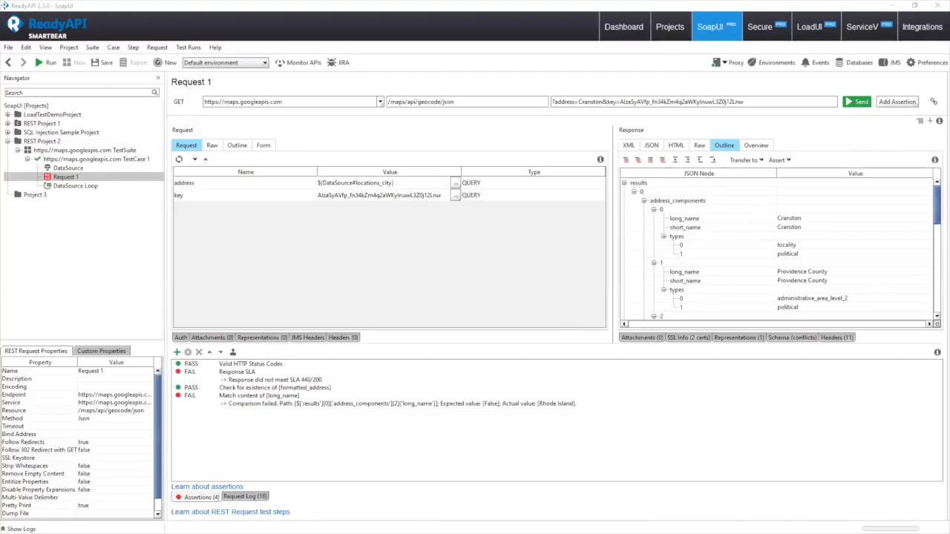
pyautogui.click(494, 288)
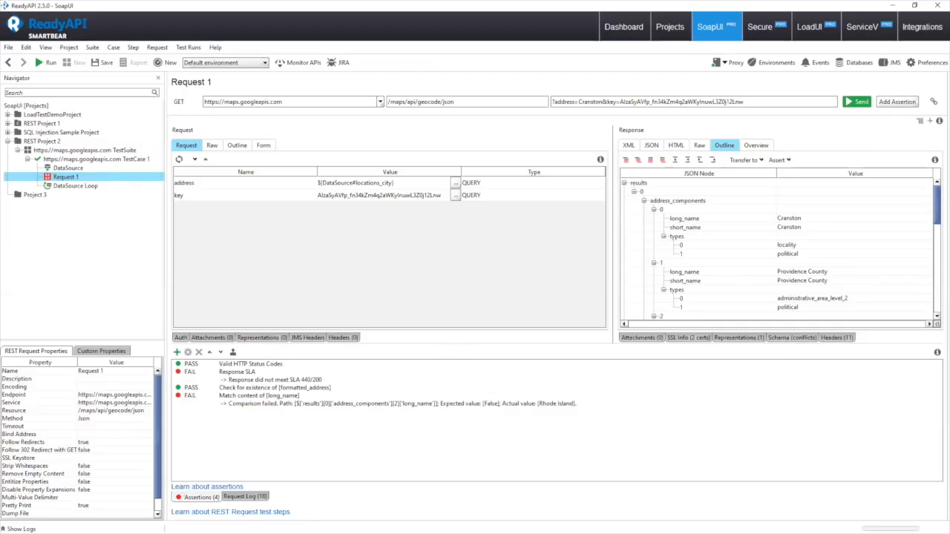
pyautogui.click(186, 497)
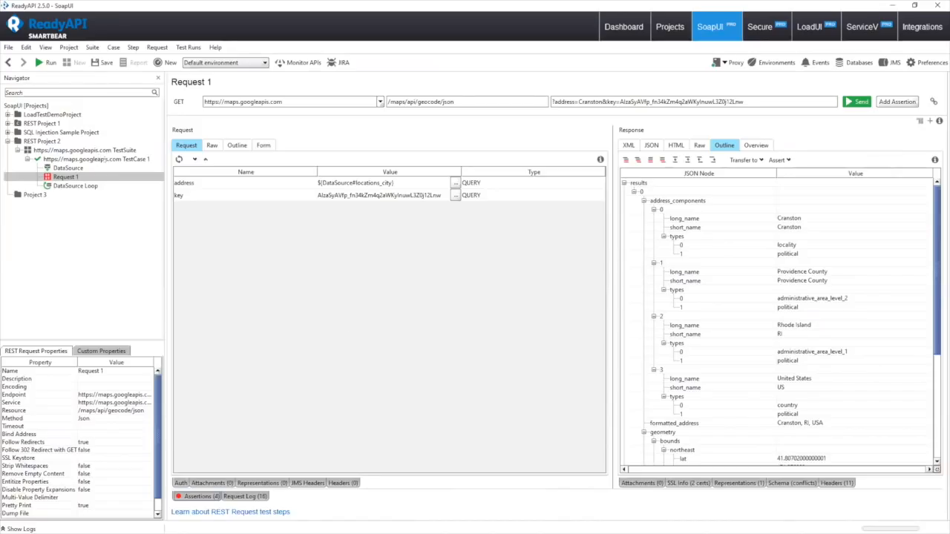
# Open the TestRunner launch settings for TestCase 1 and view the test suite choices and environment overrides
pyautogui.click(97, 159)
pyautogui.rightClick(104, 158)
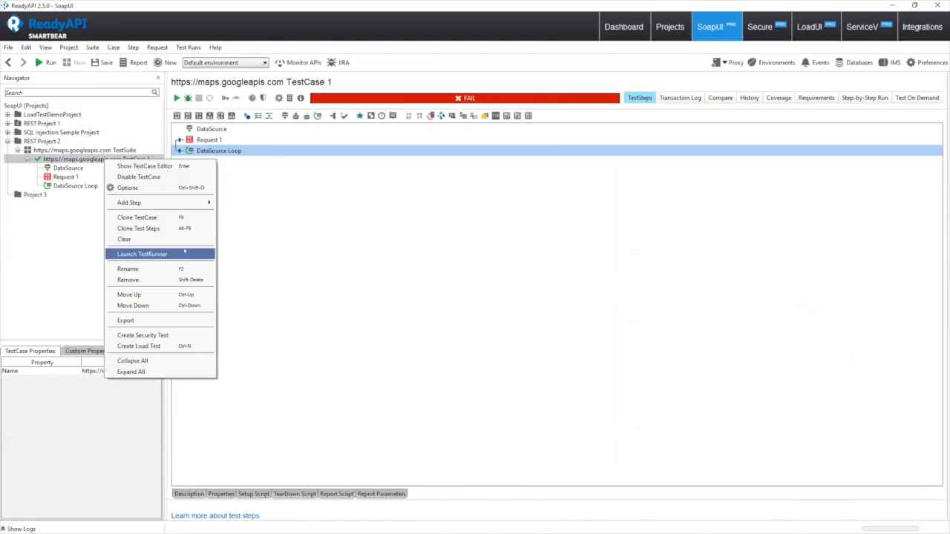
pyautogui.click(372, 264)
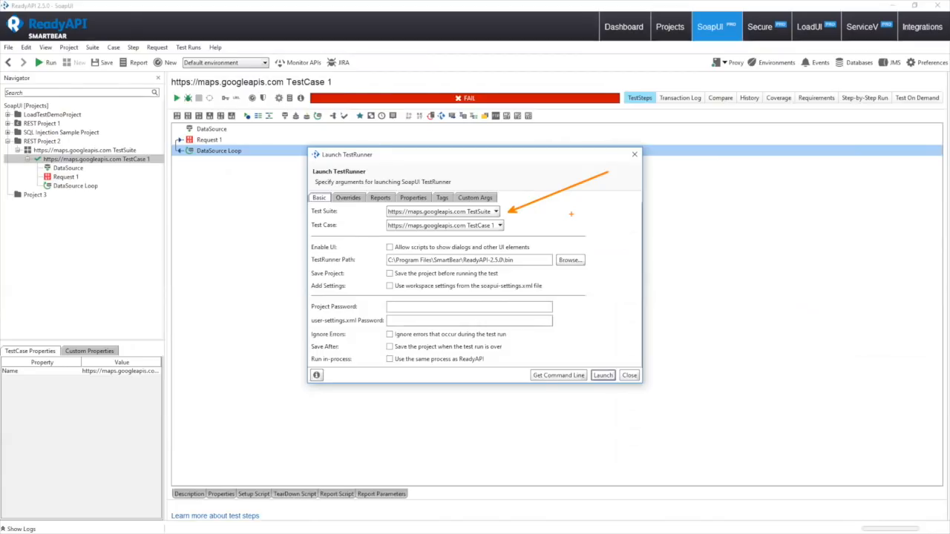
pyautogui.click(495, 211)
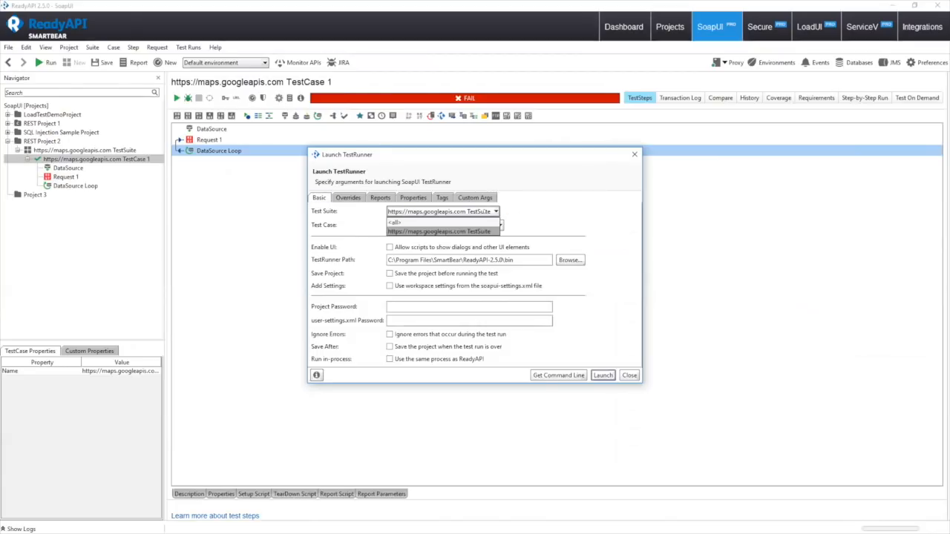
pyautogui.click(438, 231)
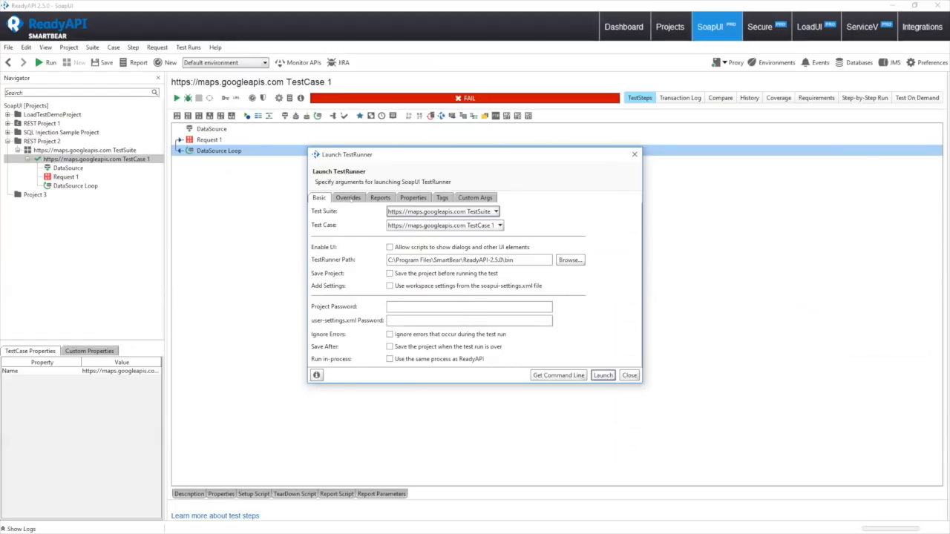
pyautogui.click(348, 198)
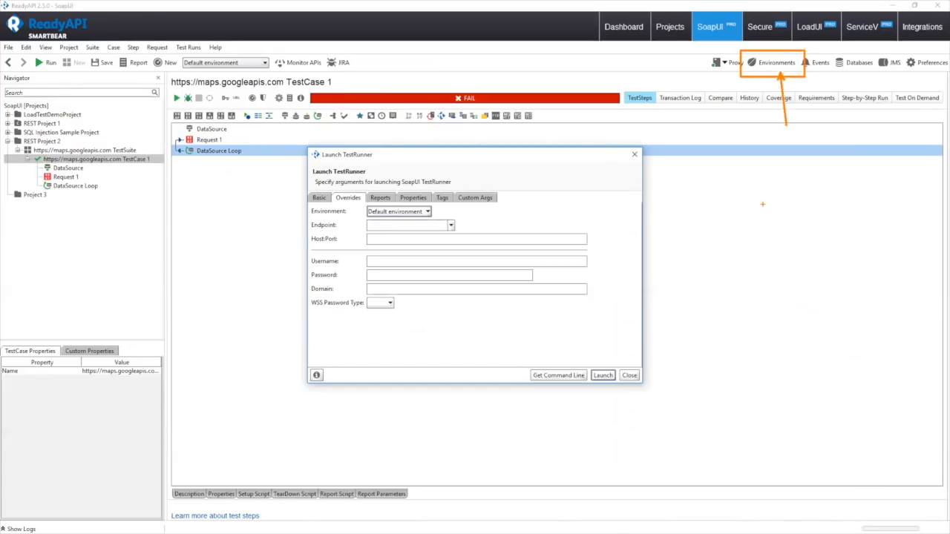
# Examine the TestRunner report options and the generated command line, and close the settings without launching
pyautogui.click(387, 199)
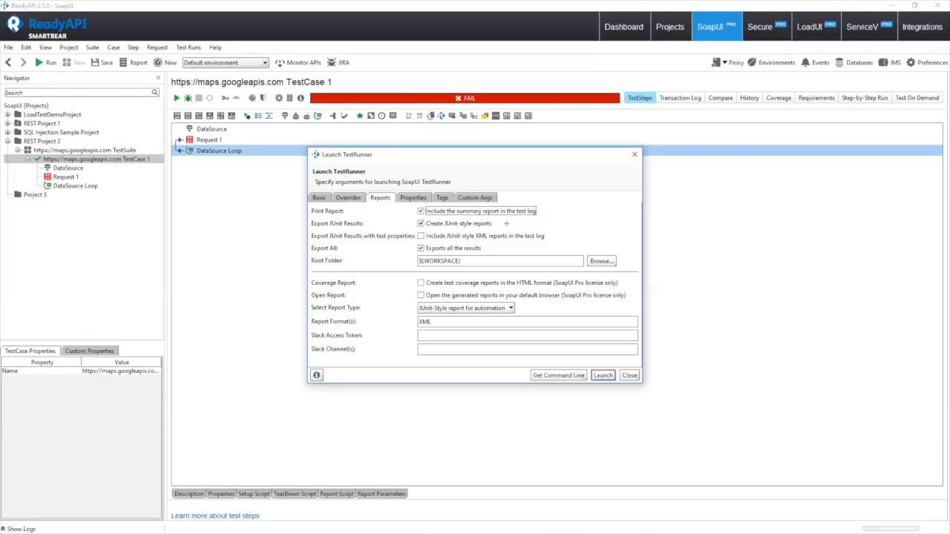
pyautogui.moveTo(497, 224); pyautogui.dragTo(562, 223)
pyautogui.click(489, 308)
pyautogui.click(556, 296)
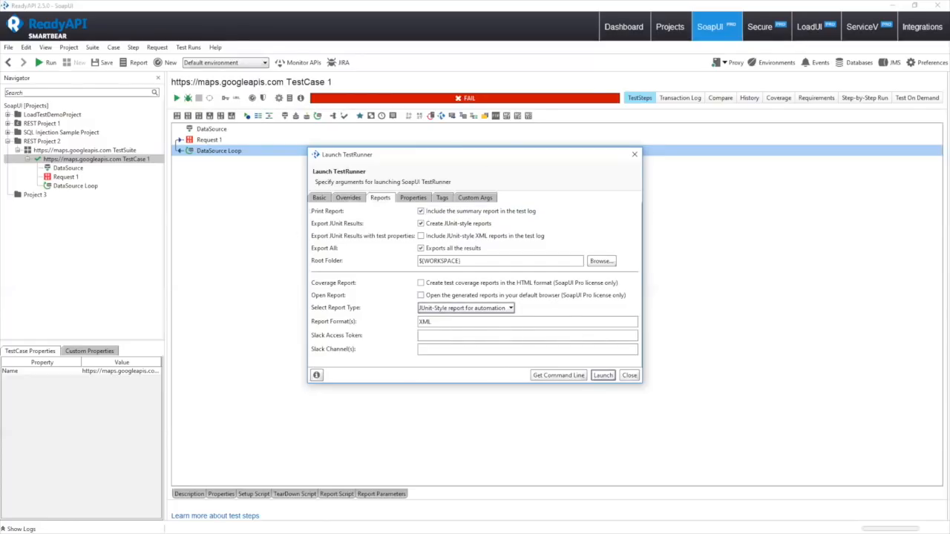
pyautogui.click(556, 376)
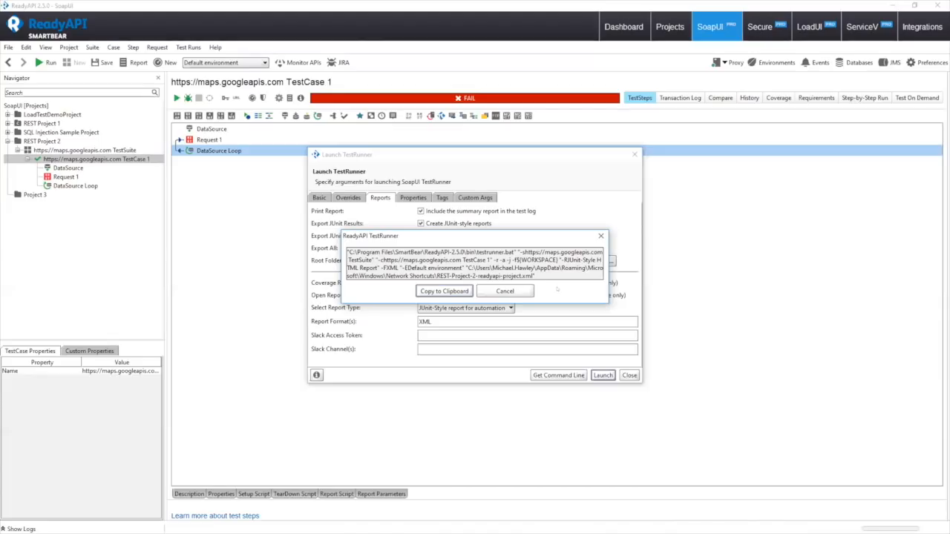
pyautogui.click(521, 293)
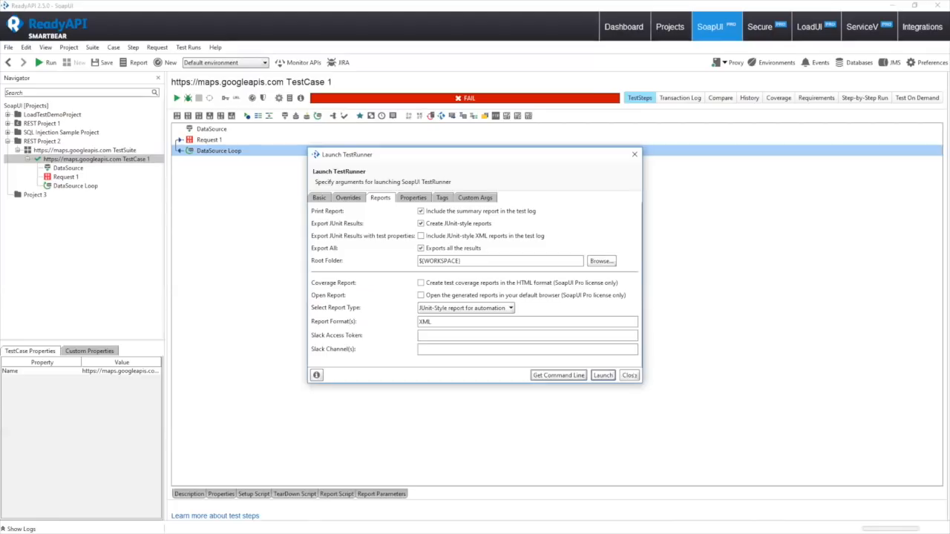
pyautogui.click(627, 375)
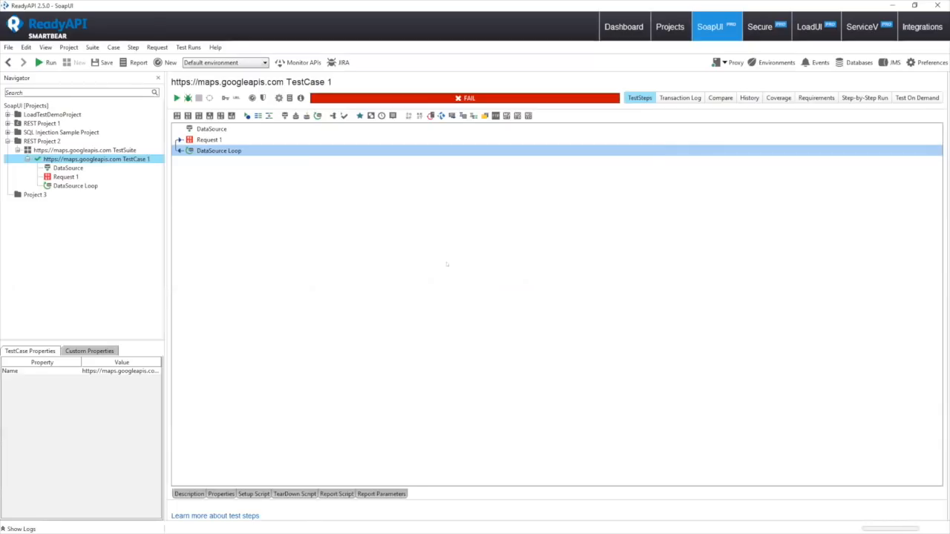
# Open LoadTestDemoProject and examine the REST service endpoints of its STAGING environment
pyautogui.click(8, 140)
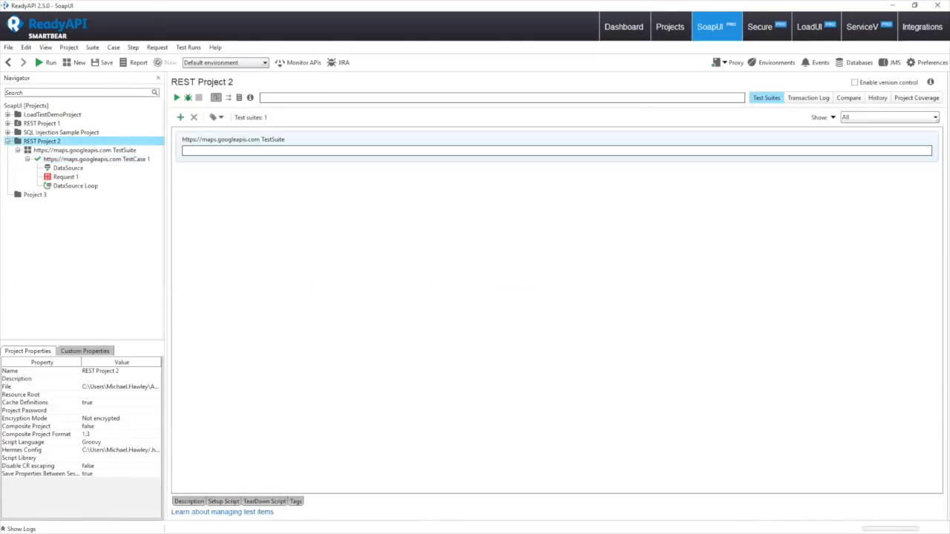
pyautogui.click(46, 114)
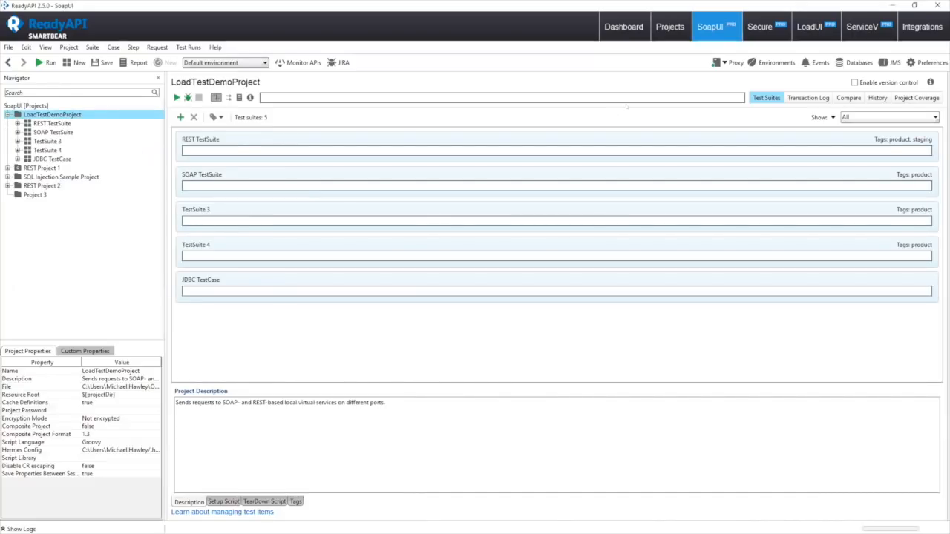
pyautogui.click(776, 62)
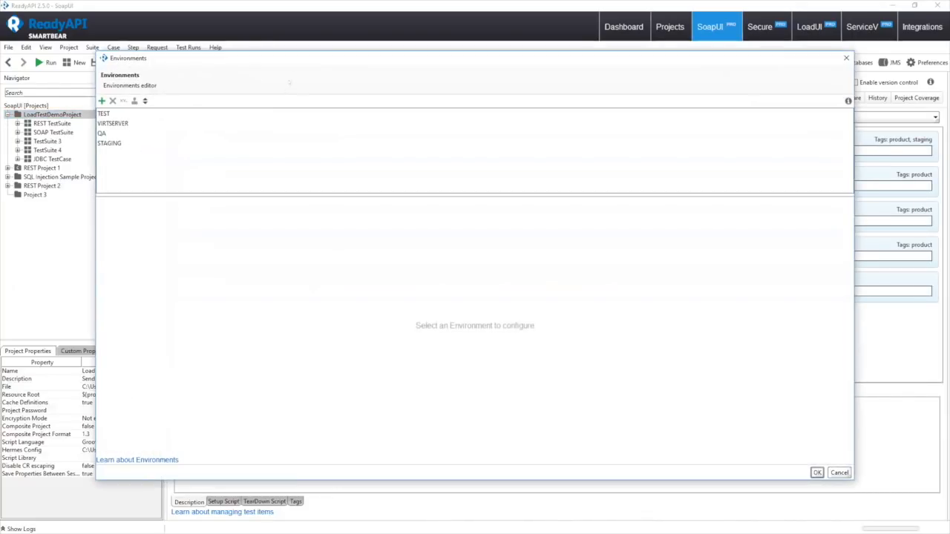
pyautogui.moveTo(289, 53); pyautogui.dragTo(316, 129)
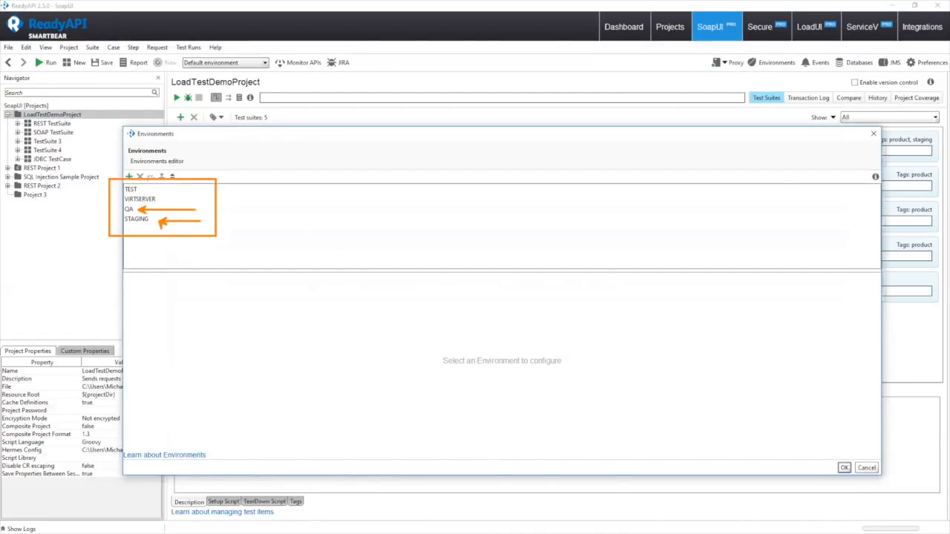
pyautogui.click(160, 218)
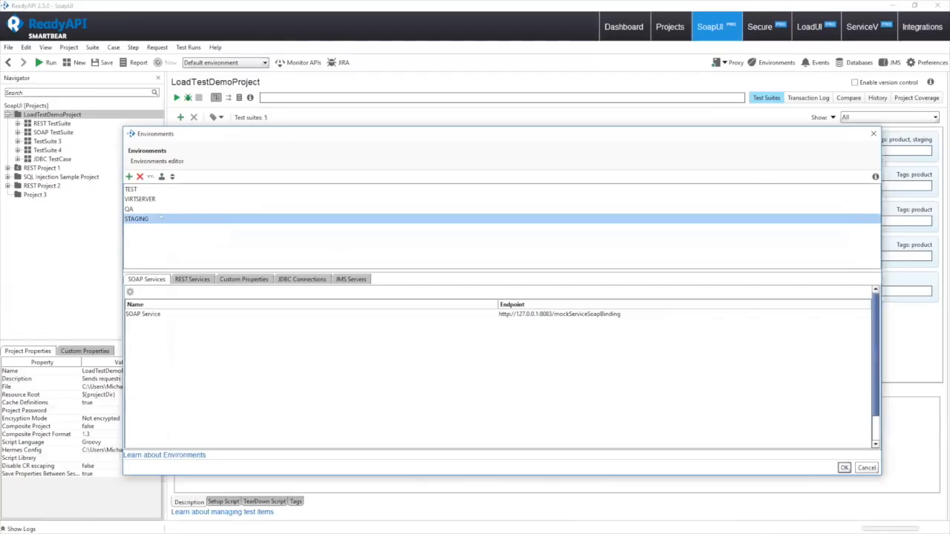
pyautogui.click(192, 280)
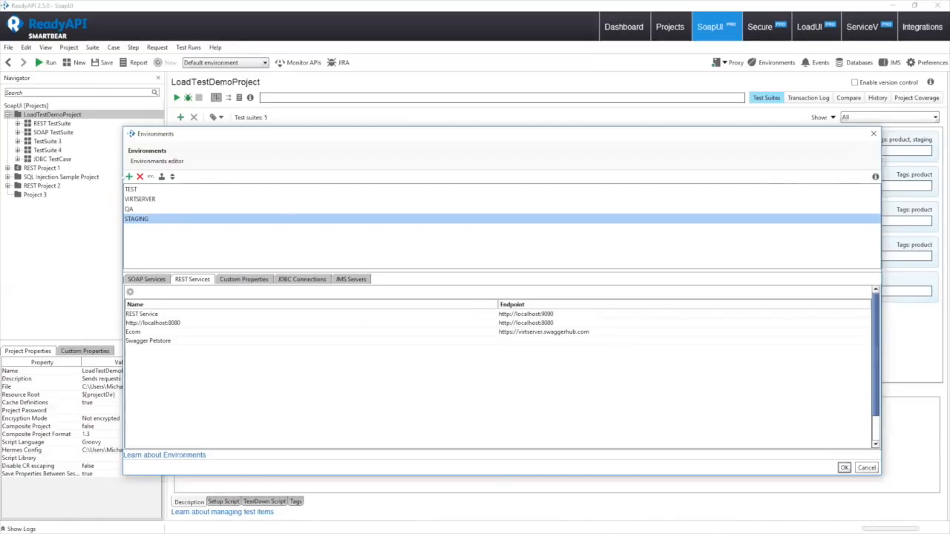
# Create a new environment named DEV that copies endpoints and credentials from the project
pyautogui.click(129, 177)
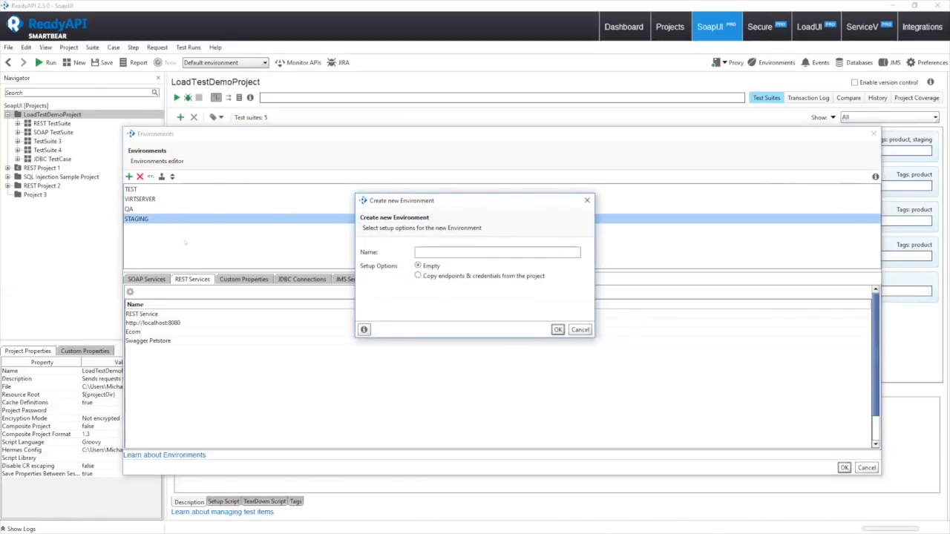
pyautogui.click(466, 275)
pyautogui.click(465, 251)
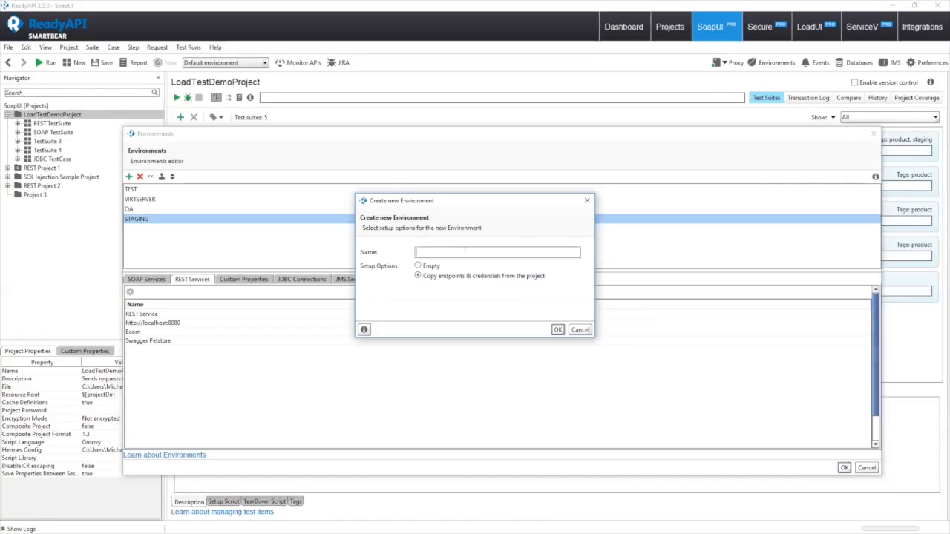
pyautogui.write('DEV')
pyautogui.click(557, 329)
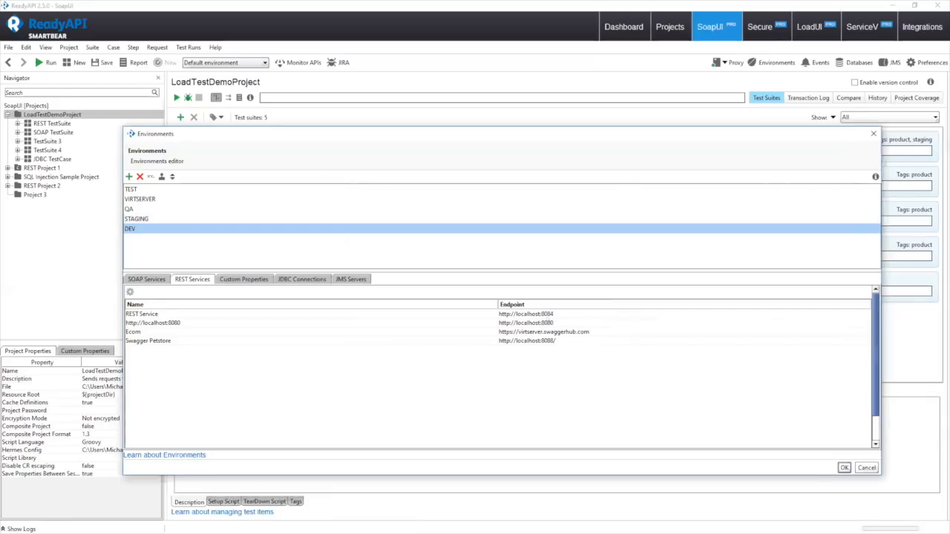
pyautogui.doubleClick(544, 316)
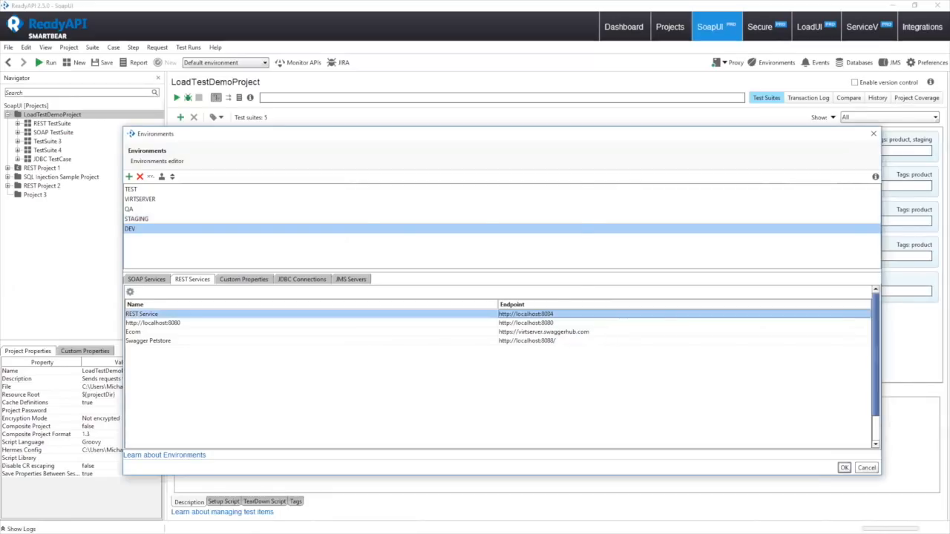
pyautogui.moveTo(473, 241); pyautogui.dragTo(460, 242)
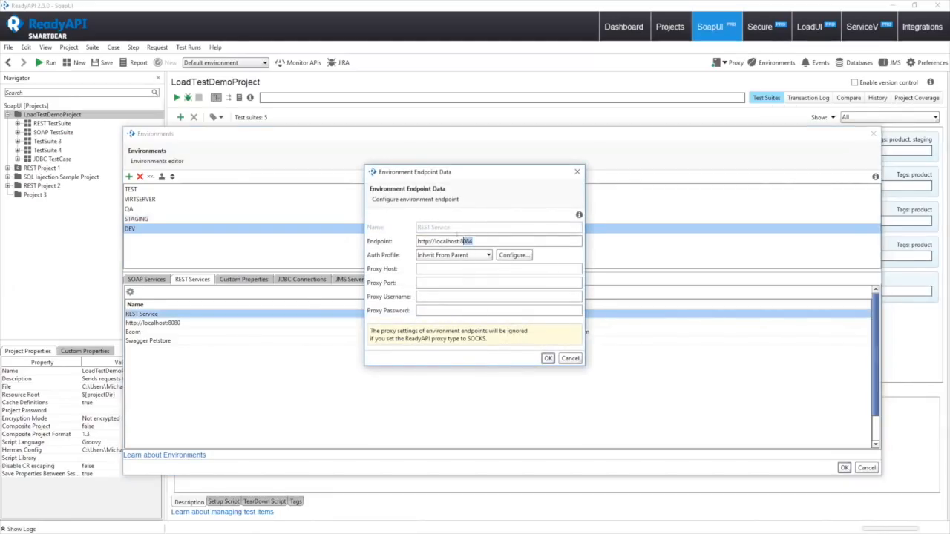
pyautogui.press('BackSpace')
pyautogui.write('9090')
pyautogui.click(547, 358)
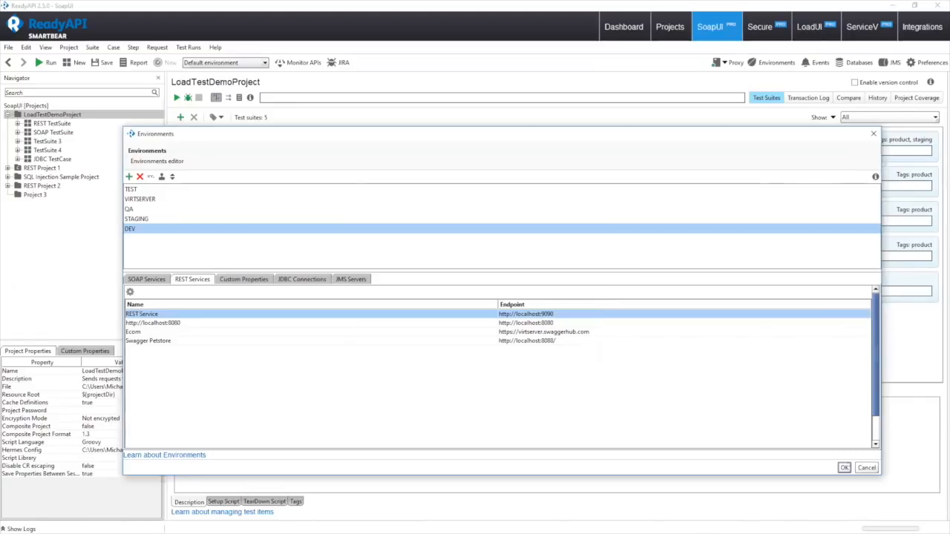
pyautogui.click(844, 467)
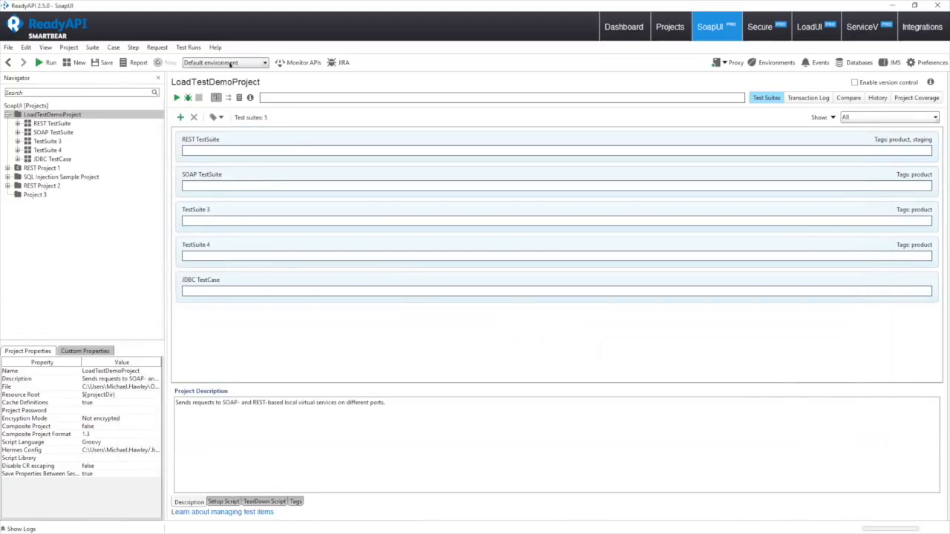
# Switch the active environment to DEV and open the Login request of the Search and Buy test case in REST TestSuite
pyautogui.click(235, 63)
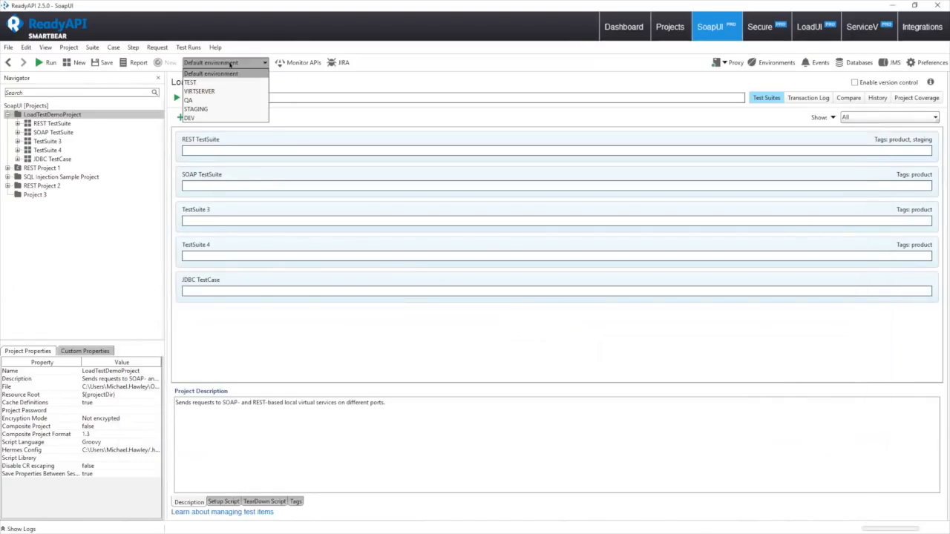
pyautogui.click(223, 118)
pyautogui.click(17, 124)
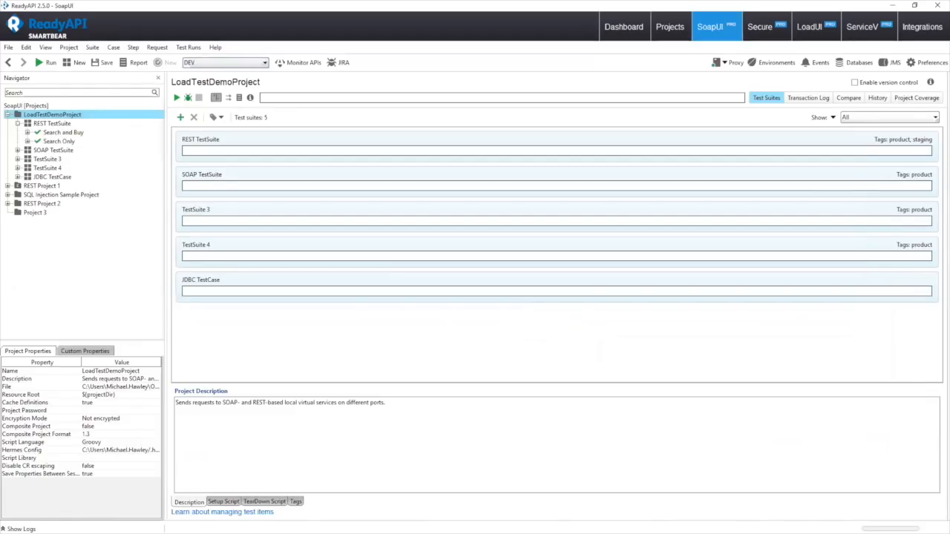
pyautogui.click(27, 132)
pyautogui.click(61, 150)
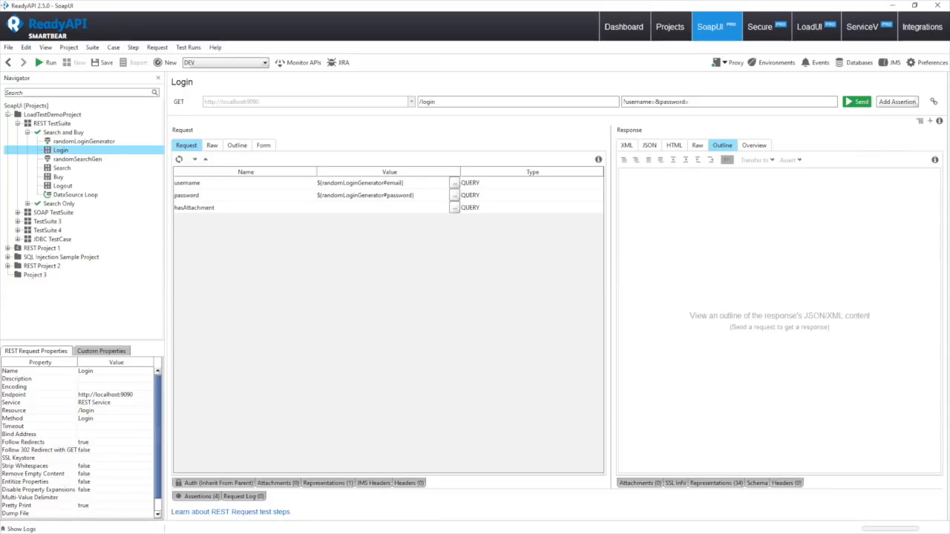
# Start a report for the maps.googleapis.com TestSuite in REST Project 2 and review the data export formats and JUnit-style options
pyautogui.click(52, 114)
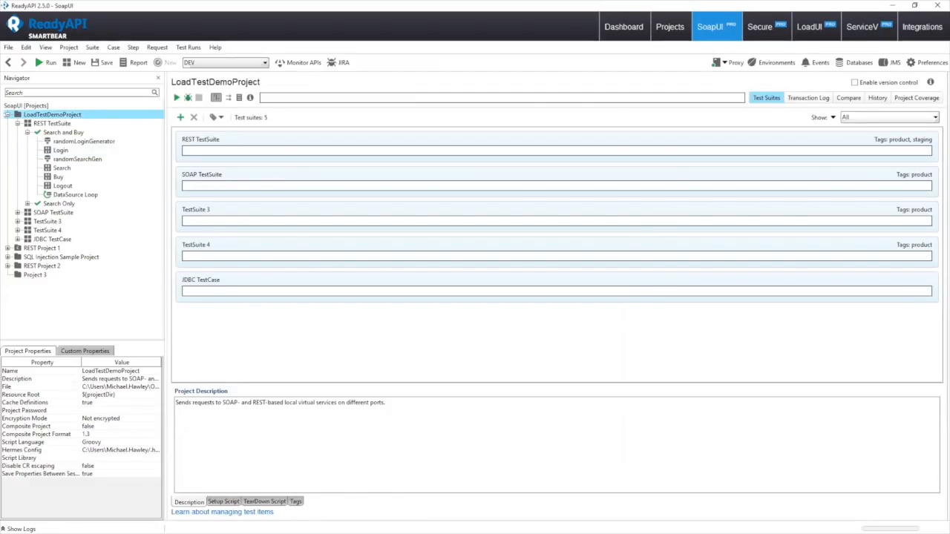
pyautogui.click(7, 115)
pyautogui.click(8, 141)
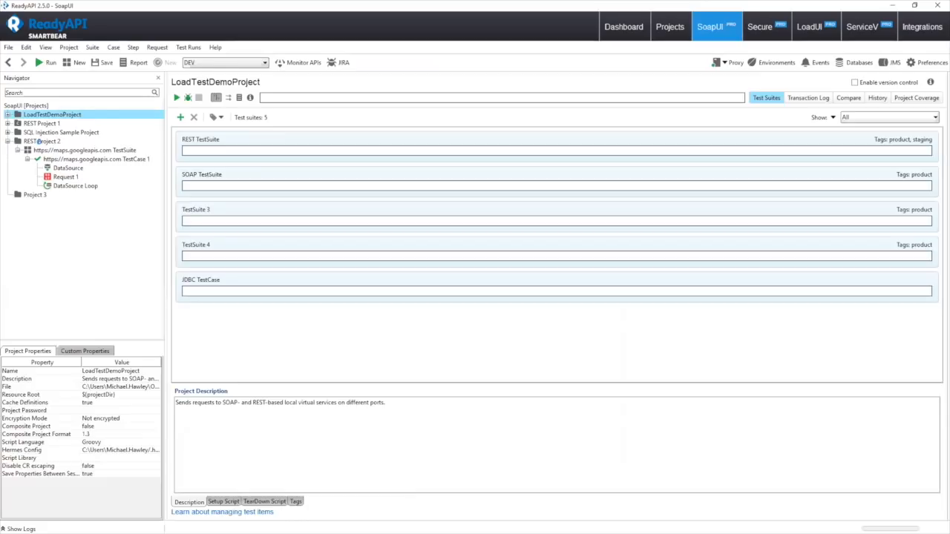
pyautogui.click(81, 150)
pyautogui.click(133, 62)
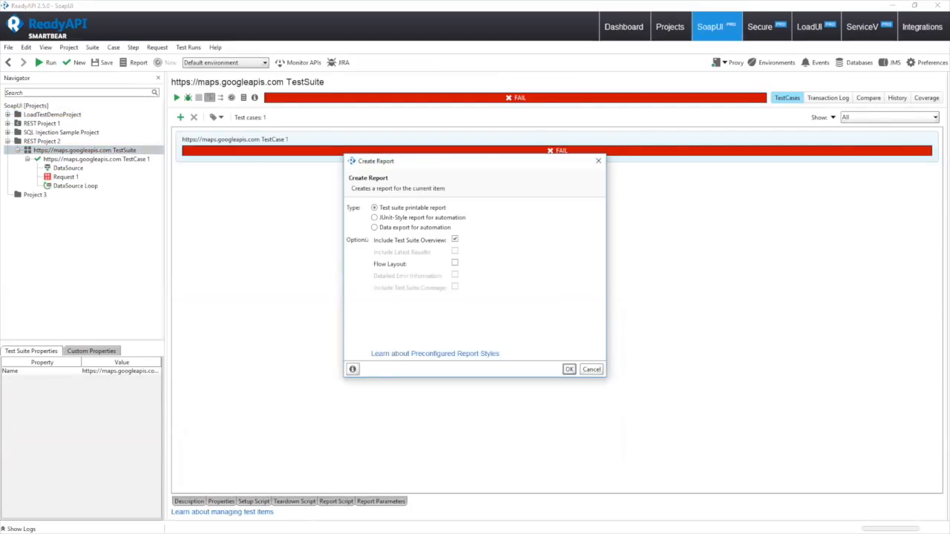
pyautogui.click(445, 230)
pyautogui.click(409, 301)
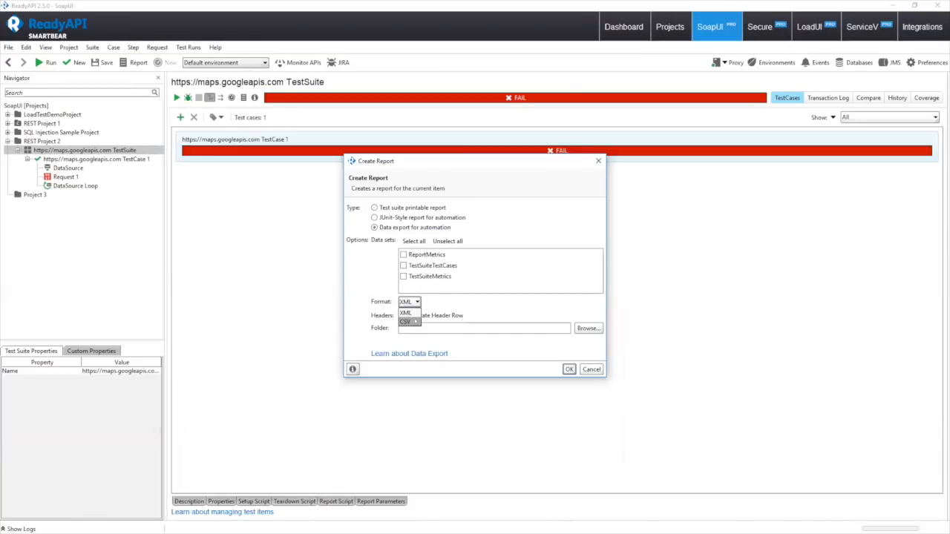
pyautogui.click(413, 303)
pyautogui.click(410, 217)
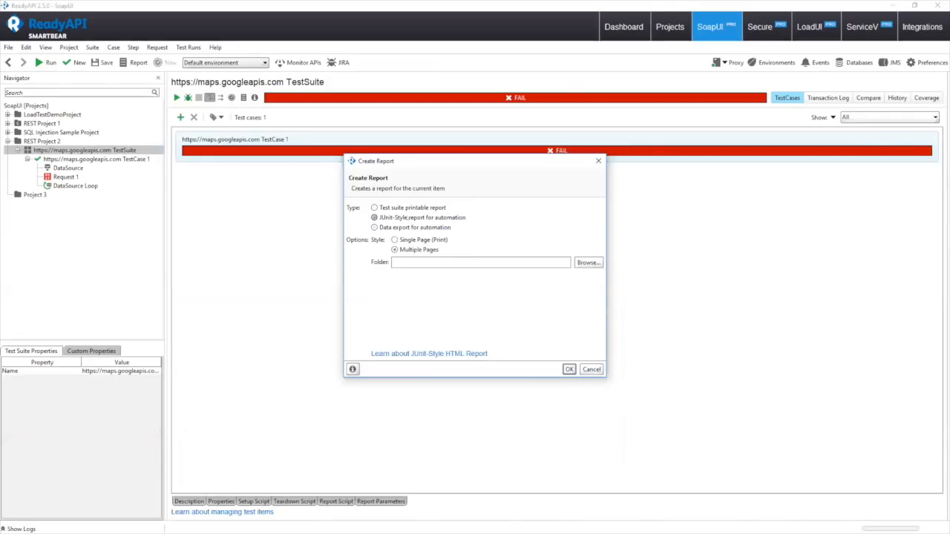
# Generate the test suite printable report, look through both pages, and close it
pyautogui.click(375, 207)
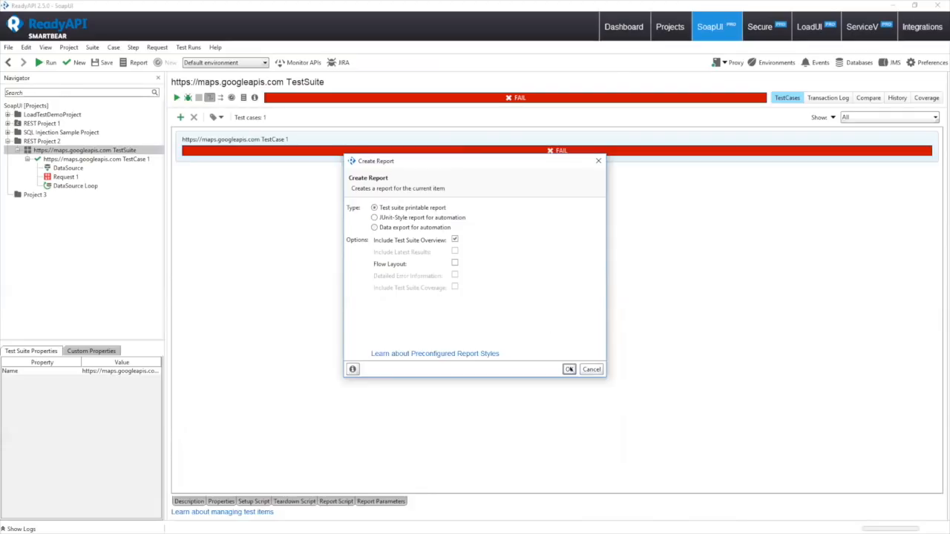
pyautogui.click(569, 369)
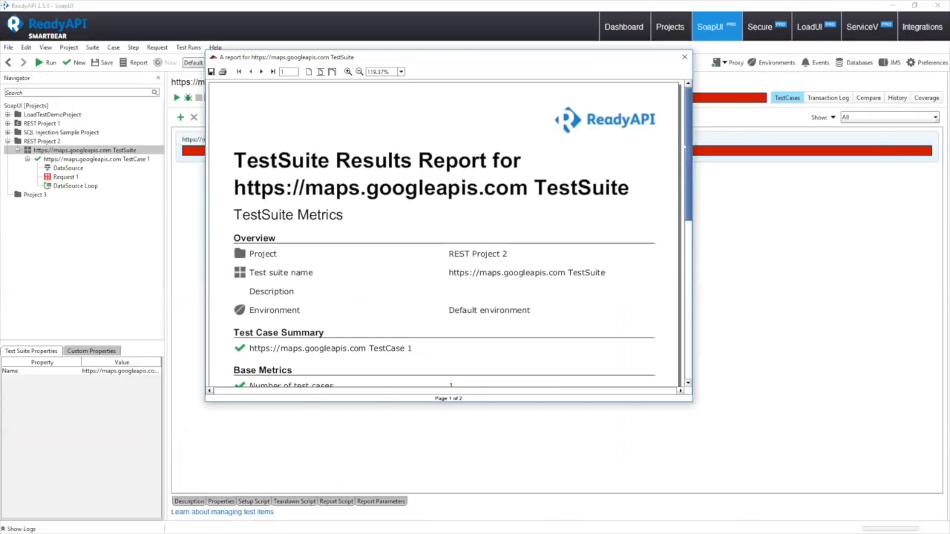
pyautogui.scroll(-3, 476, 251)
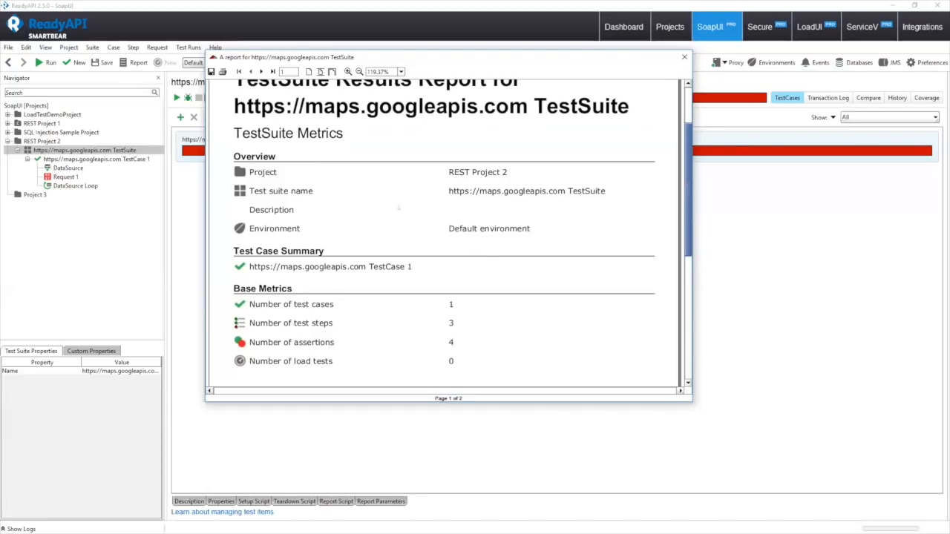
pyautogui.click(260, 71)
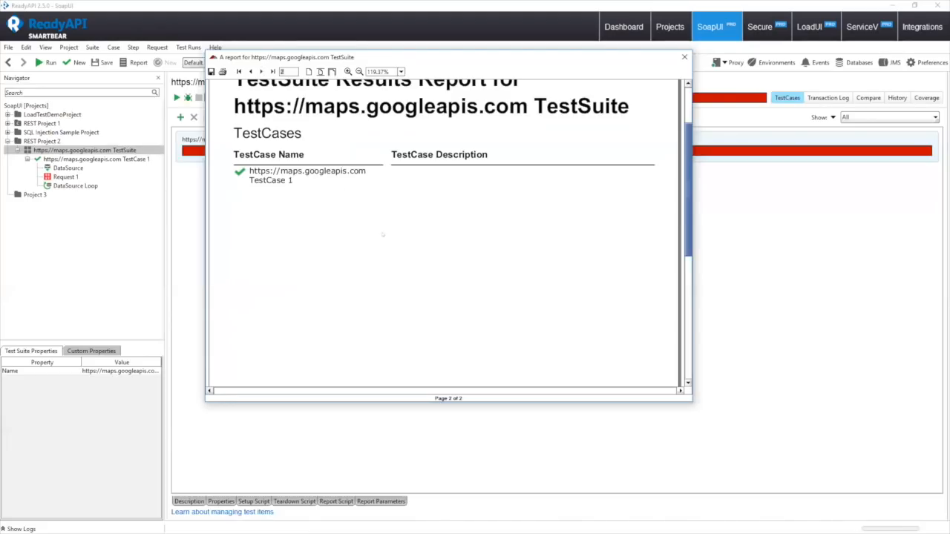
pyautogui.scroll(2, 382, 234)
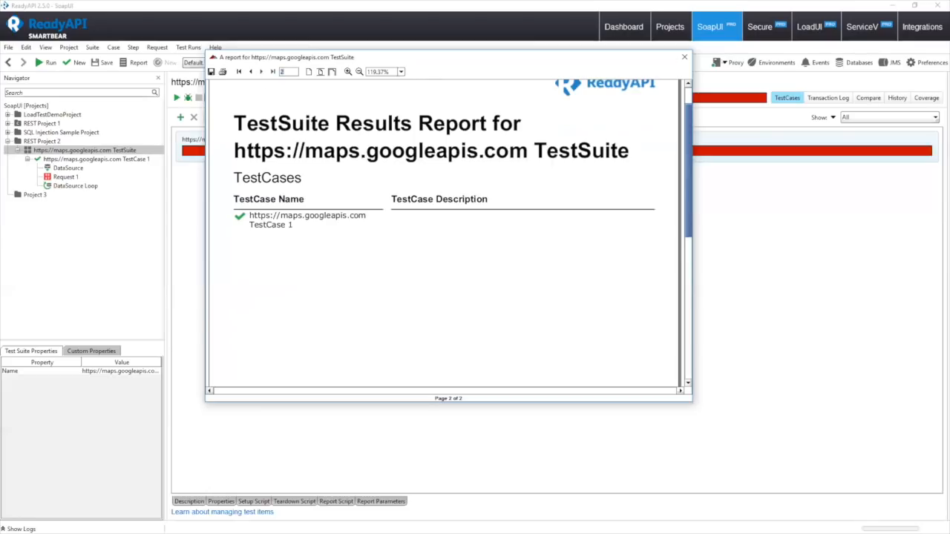
pyautogui.click(684, 56)
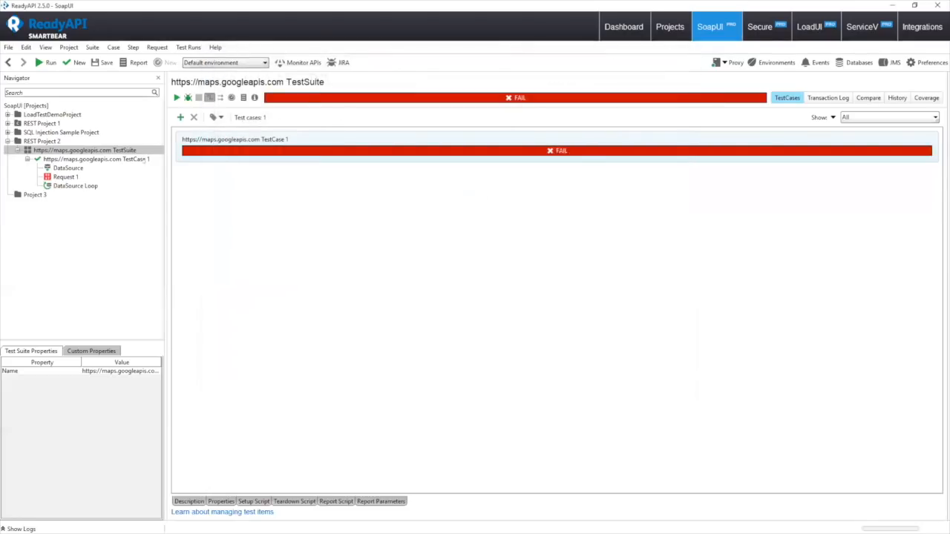
# Generate the printable report for TestCase 1 and review its metrics and test step results through page 3
pyautogui.click(146, 159)
pyautogui.click(290, 98)
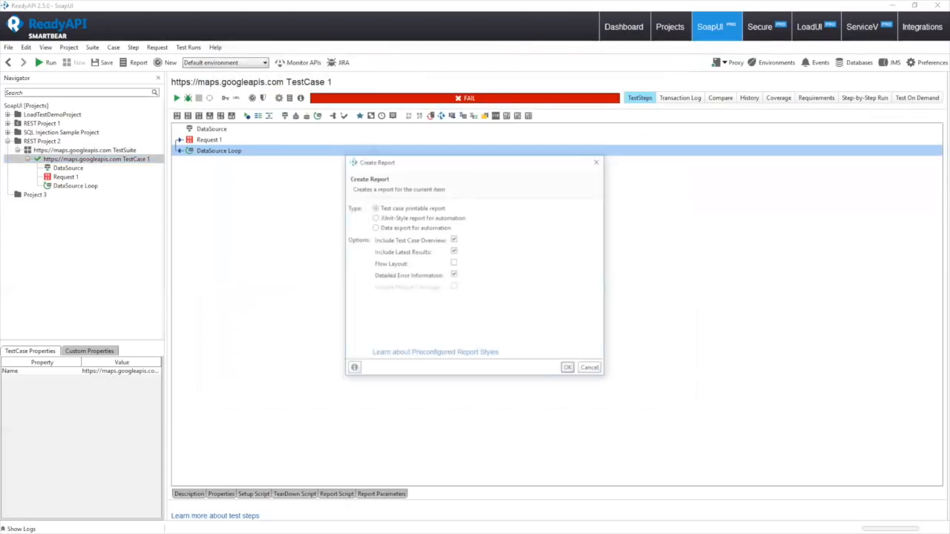
pyautogui.click(569, 369)
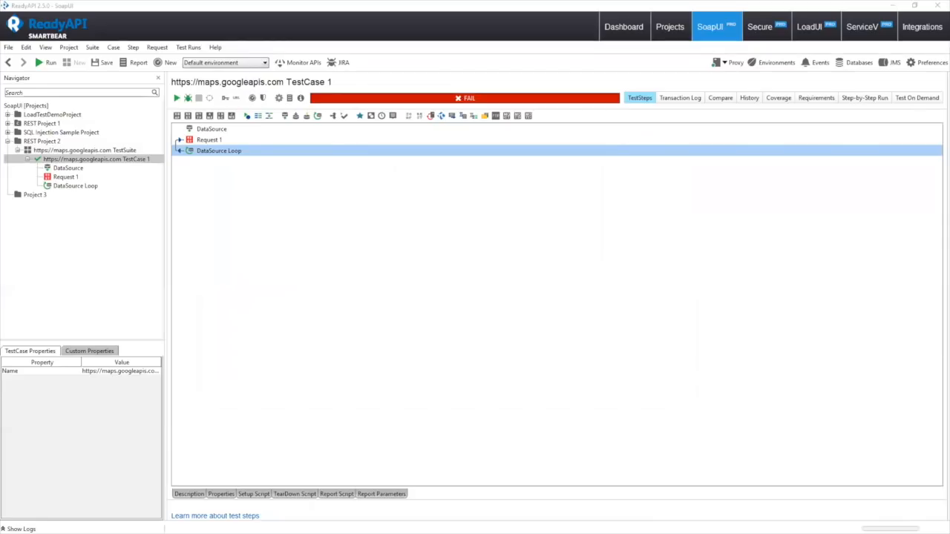
pyautogui.moveTo(728, 171); pyautogui.dragTo(728, 190)
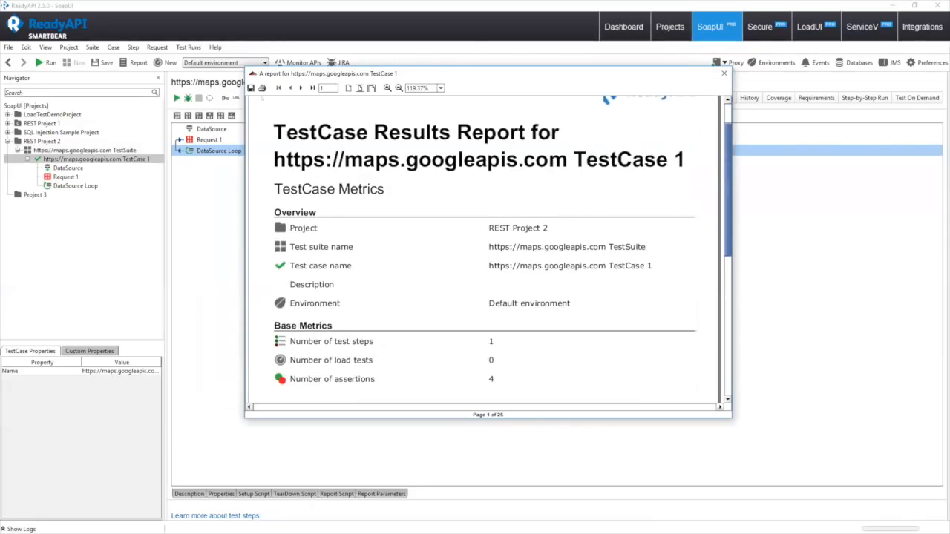
pyautogui.click(301, 88)
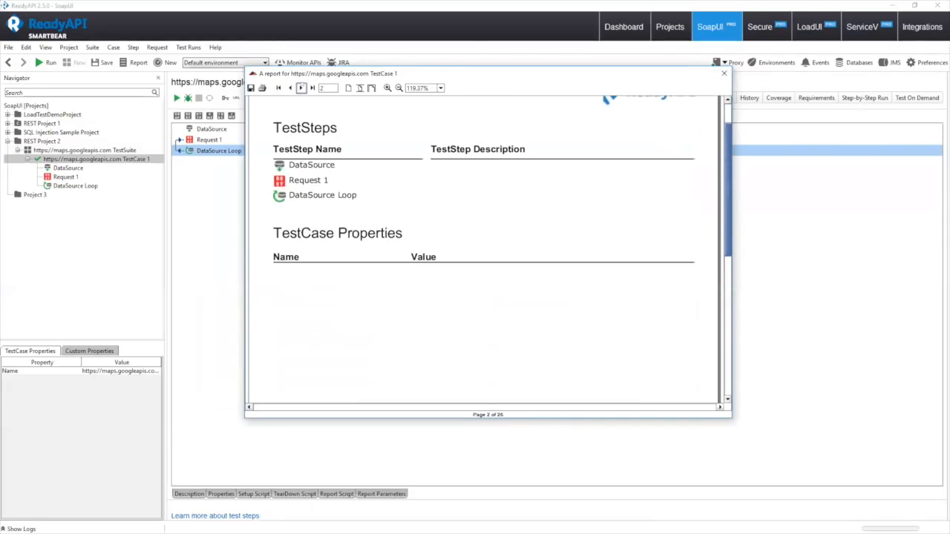
pyautogui.click(300, 87)
pyautogui.scroll(-1, 531, 202)
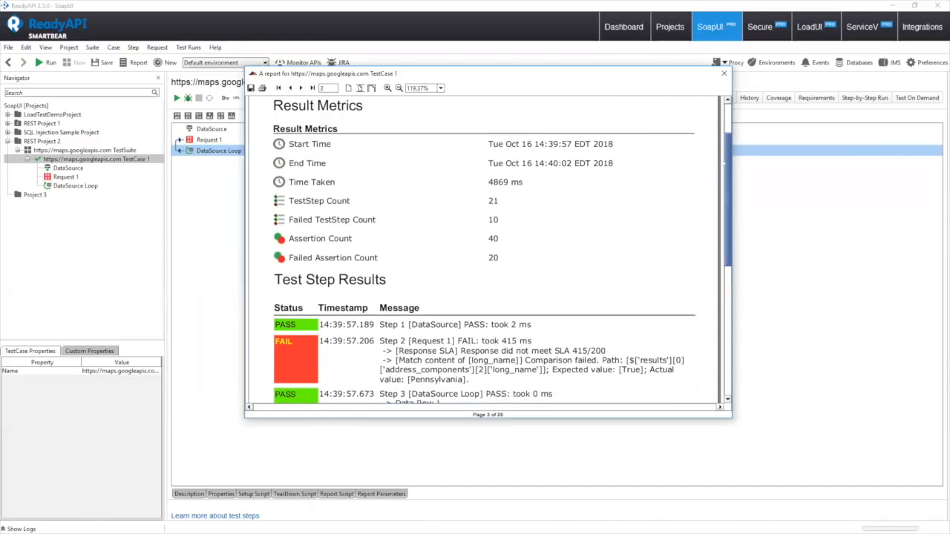
pyautogui.scroll(-8, 490, 252)
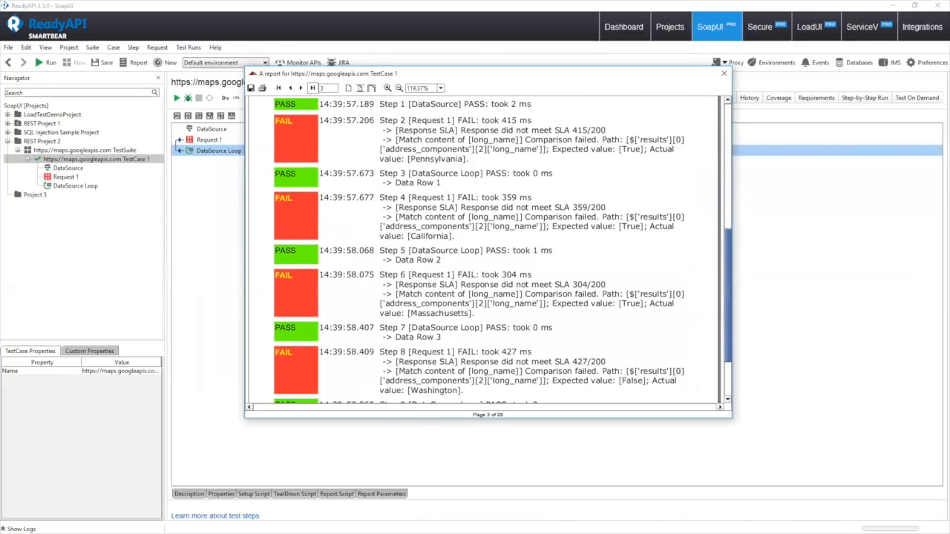
# Examine the messages, request and response details on page 5 of the TestCase 1 report, and close the report
pyautogui.moveTo(367, 73); pyautogui.dragTo(360, 117)
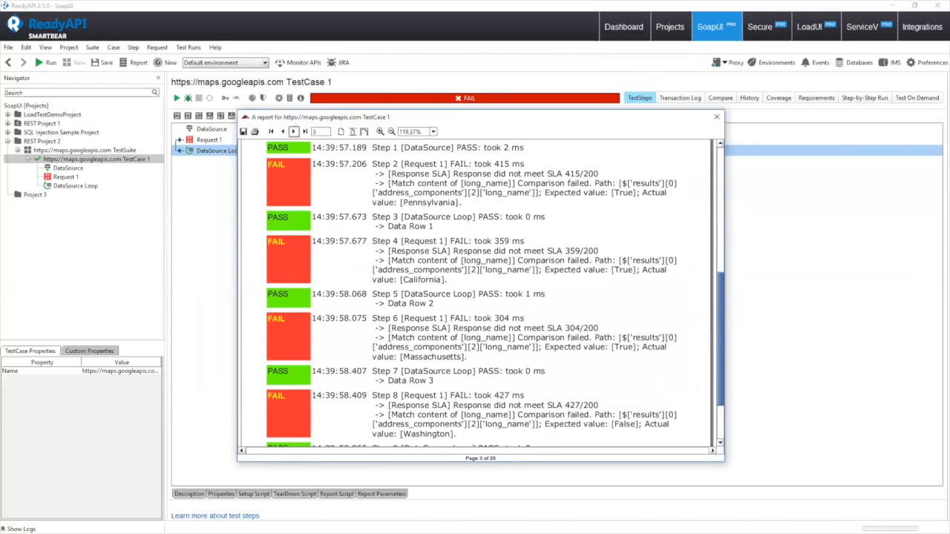
pyautogui.click(294, 132)
pyautogui.click(294, 132)
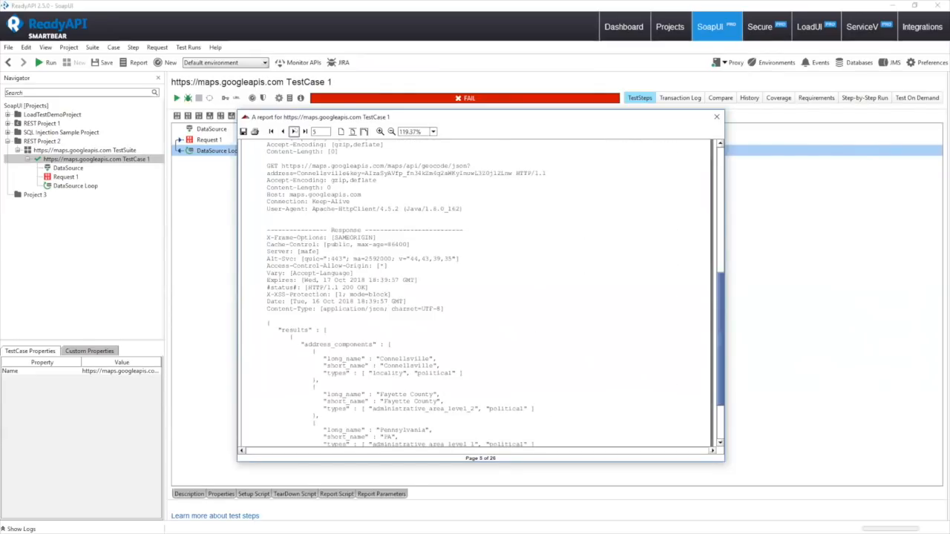
pyautogui.scroll(2, 469, 265)
pyautogui.scroll(2, 469, 264)
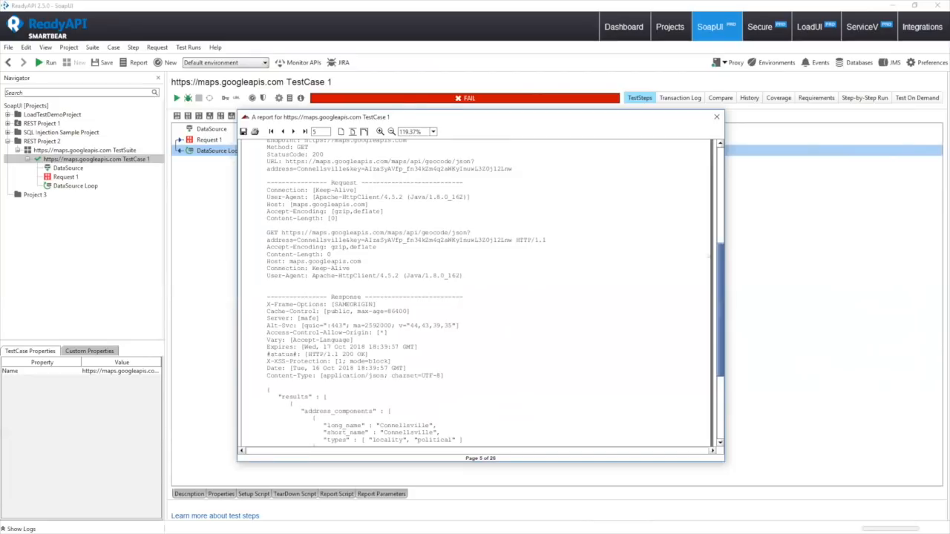
pyautogui.moveTo(717, 258); pyautogui.dragTo(707, 239)
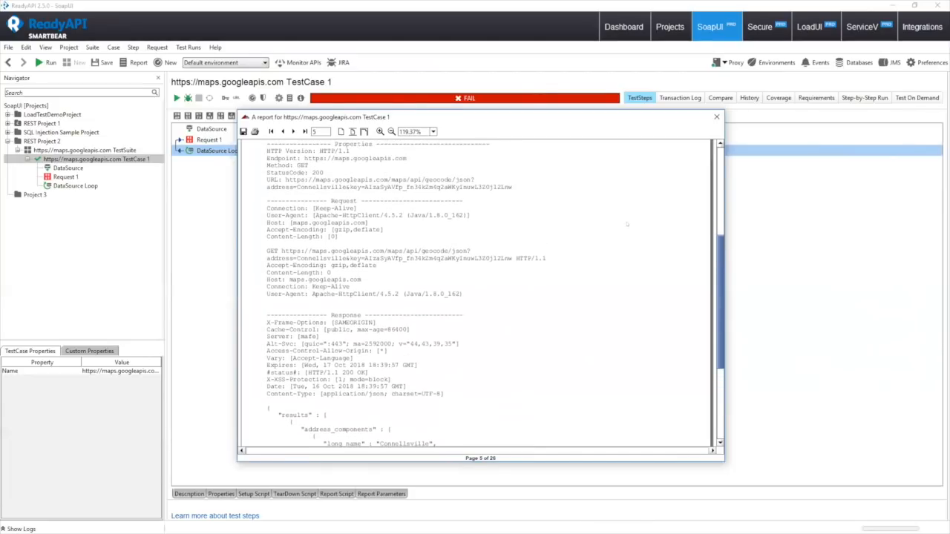
pyautogui.scroll(2, 627, 224)
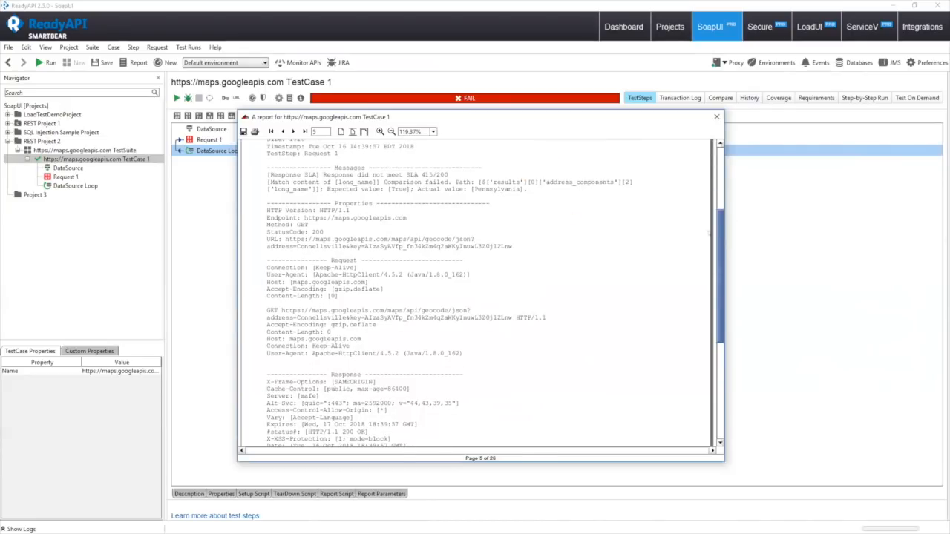
pyautogui.scroll(-3, 708, 234)
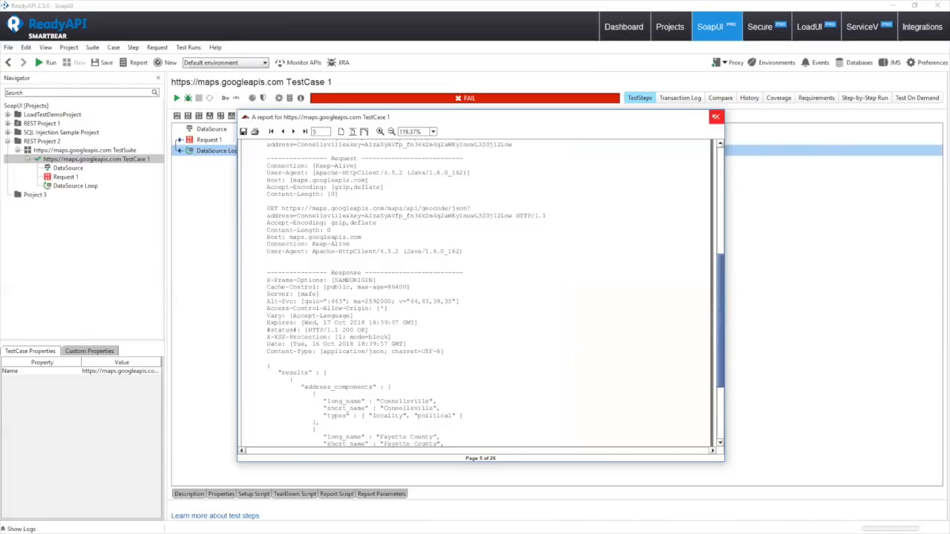
pyautogui.click(716, 117)
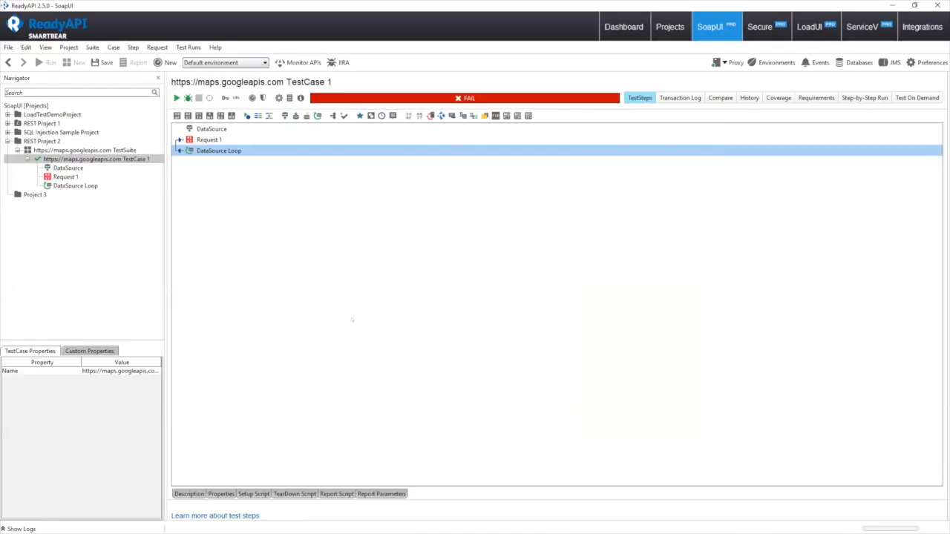
# Open Request 1 of TestCase 1 in REST Project 2
pyautogui.doubleClick(80, 177)
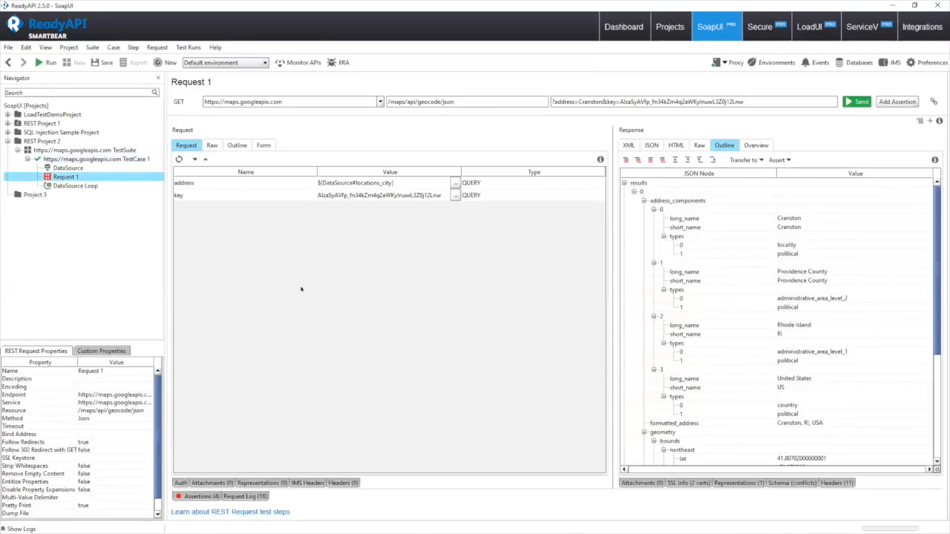